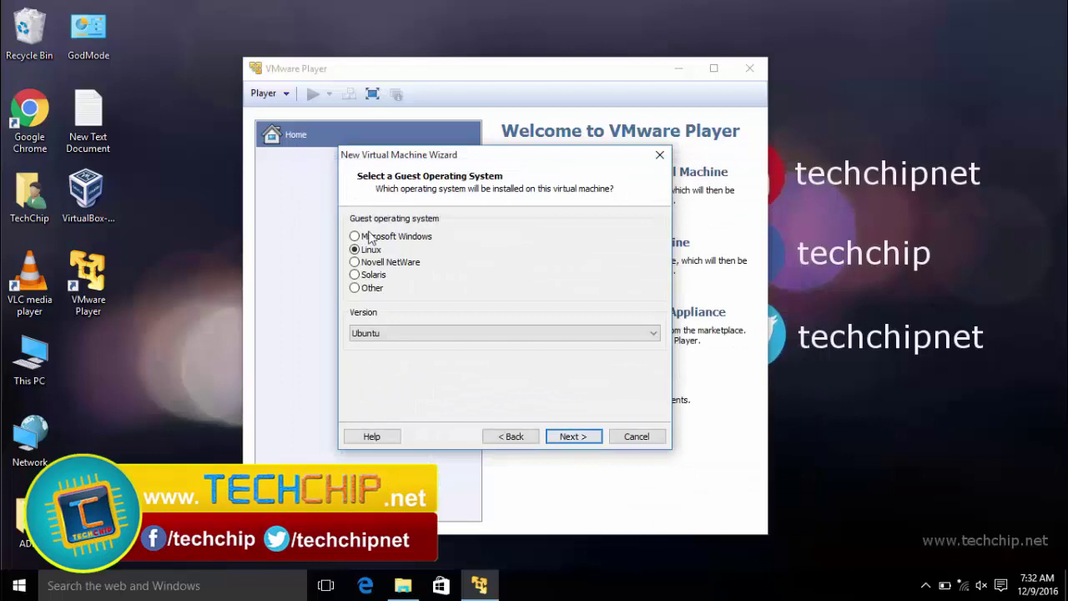
# - Keep Ubuntu as the Linux guest version and move on to naming
pyautogui.click(385, 335)
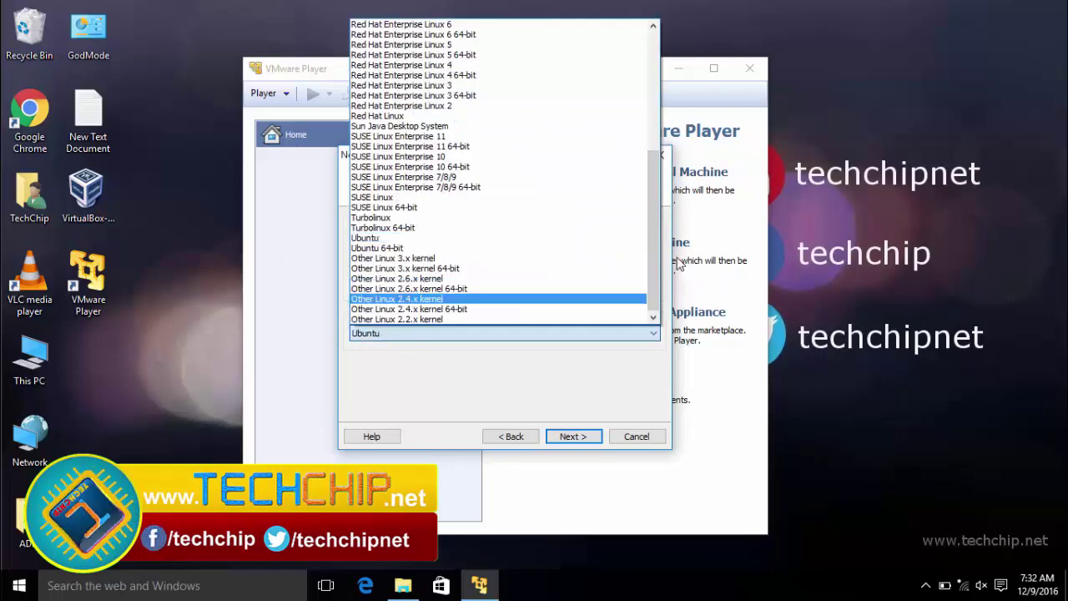
pyautogui.click(573, 381)
pyautogui.click(572, 437)
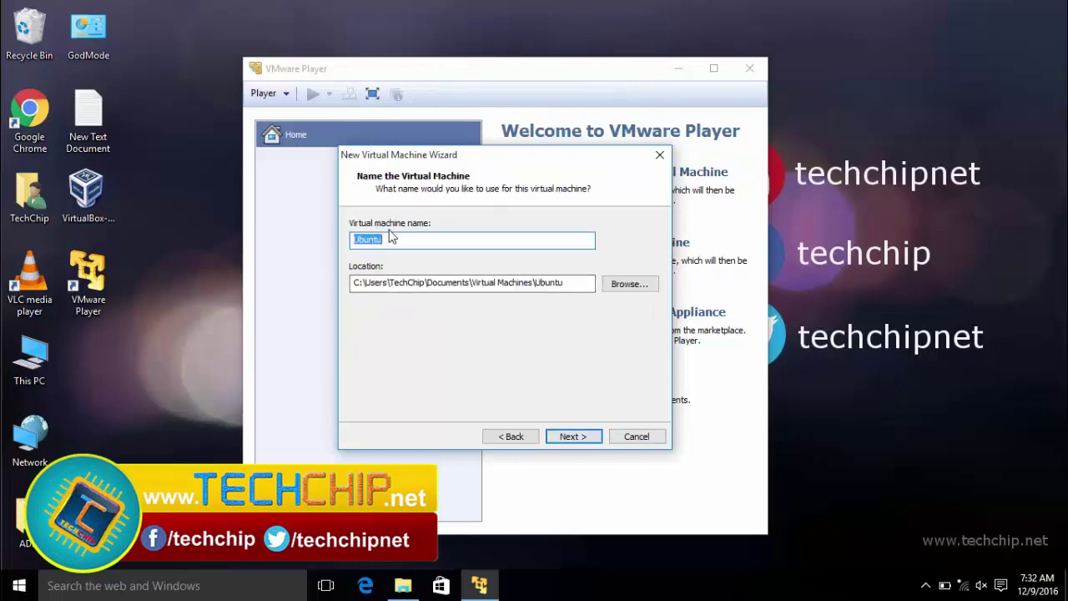
# - Name the virtual machine Kali Linux and store it in D:\Linux\Kali
pyautogui.write('Kali Linux')
pyautogui.moveTo(354, 282); pyautogui.dragTo(467, 284)
pyautogui.click(629, 284)
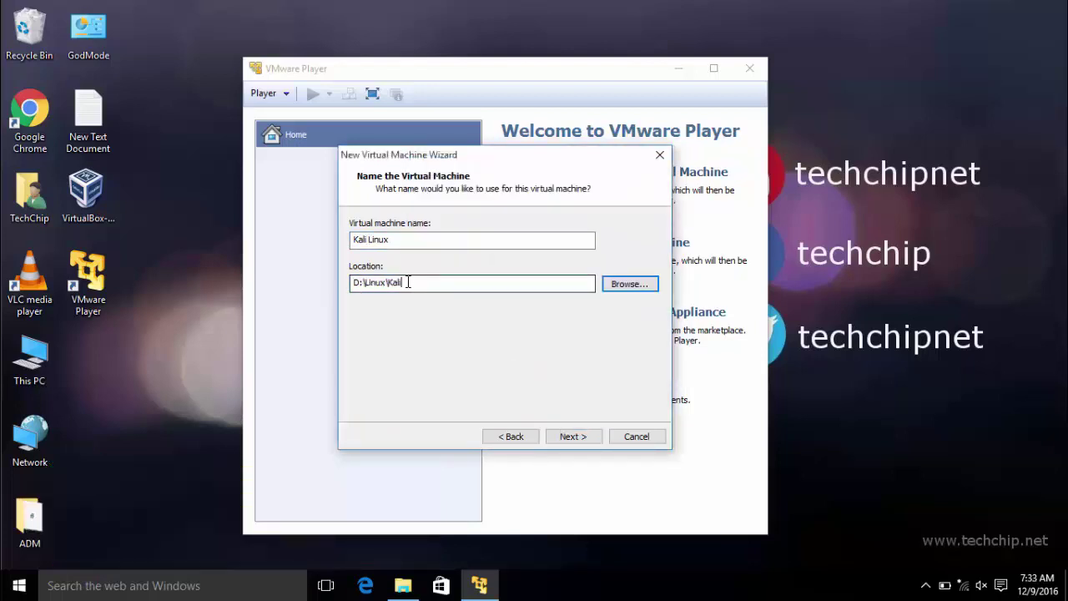
pyautogui.moveTo(407, 282); pyautogui.dragTo(413, 297)
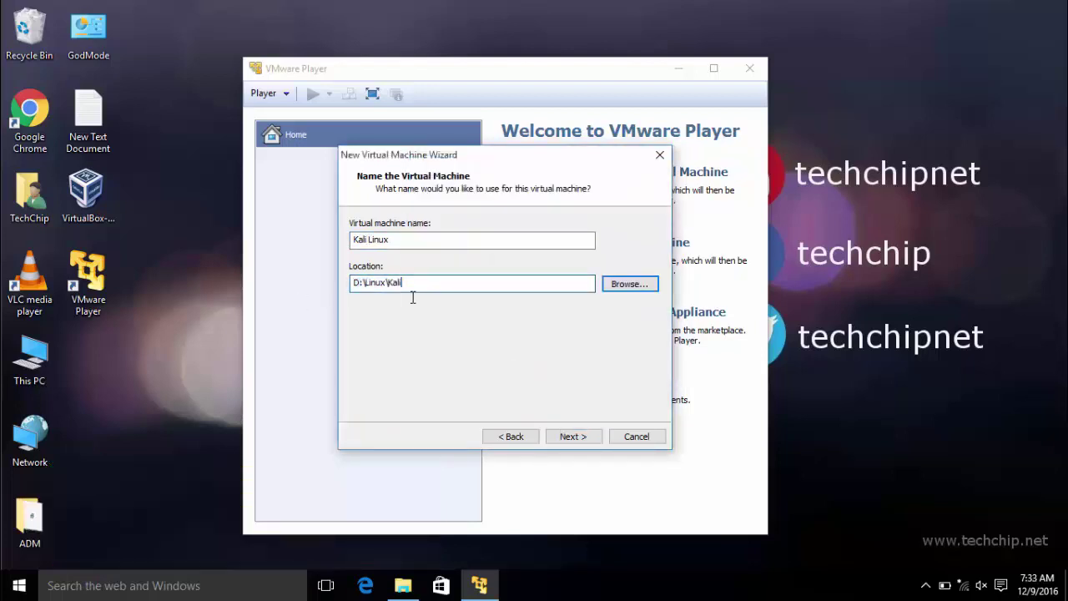
pyautogui.click(575, 435)
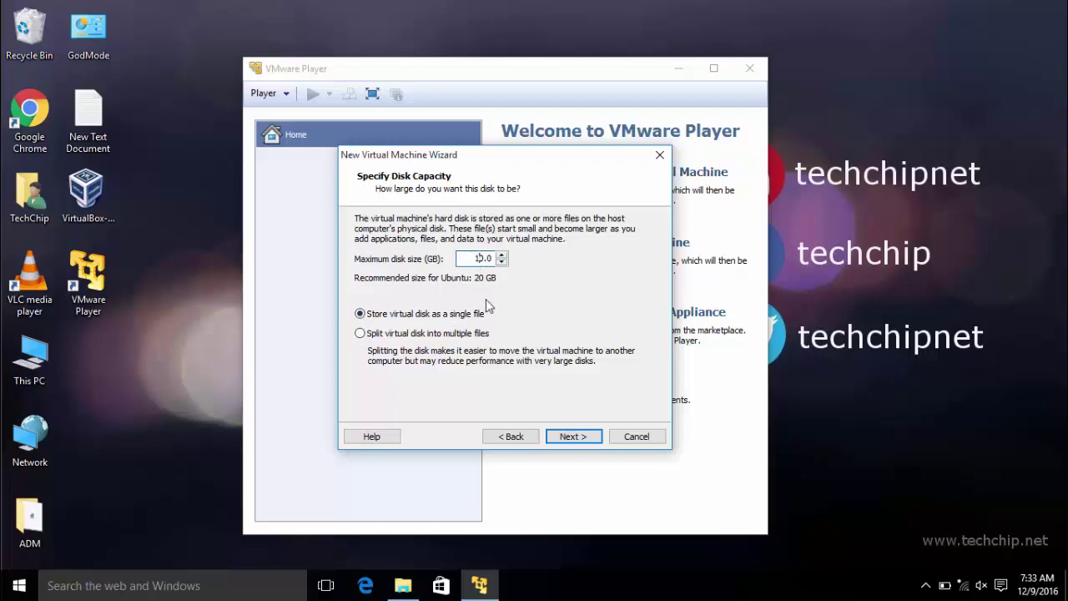
# - Accept the 10 GB disk and review the hardware settings without changing anything
pyautogui.click(575, 437)
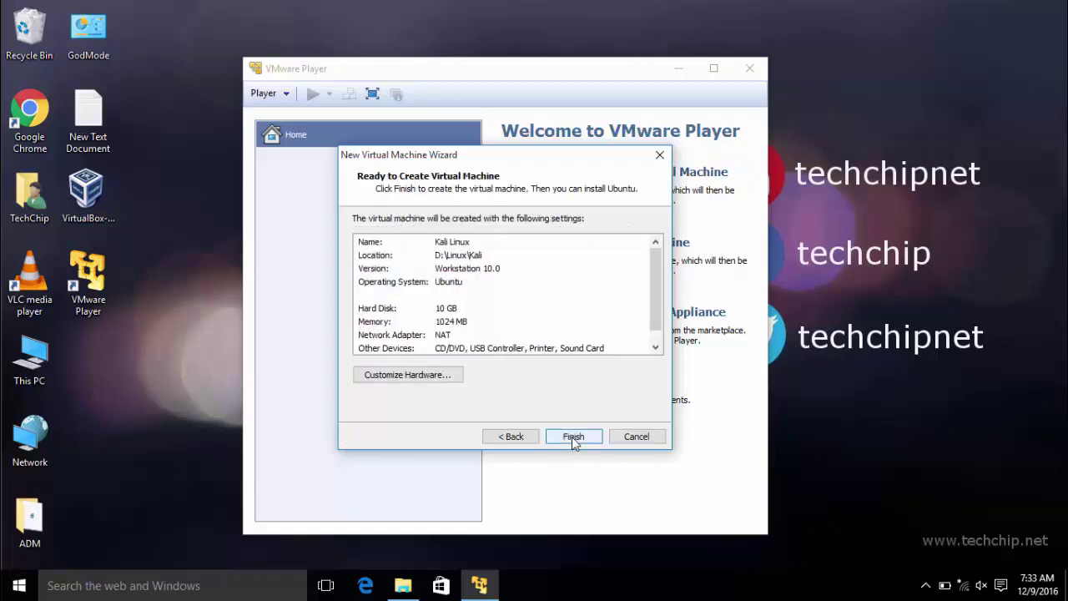
pyautogui.click(417, 377)
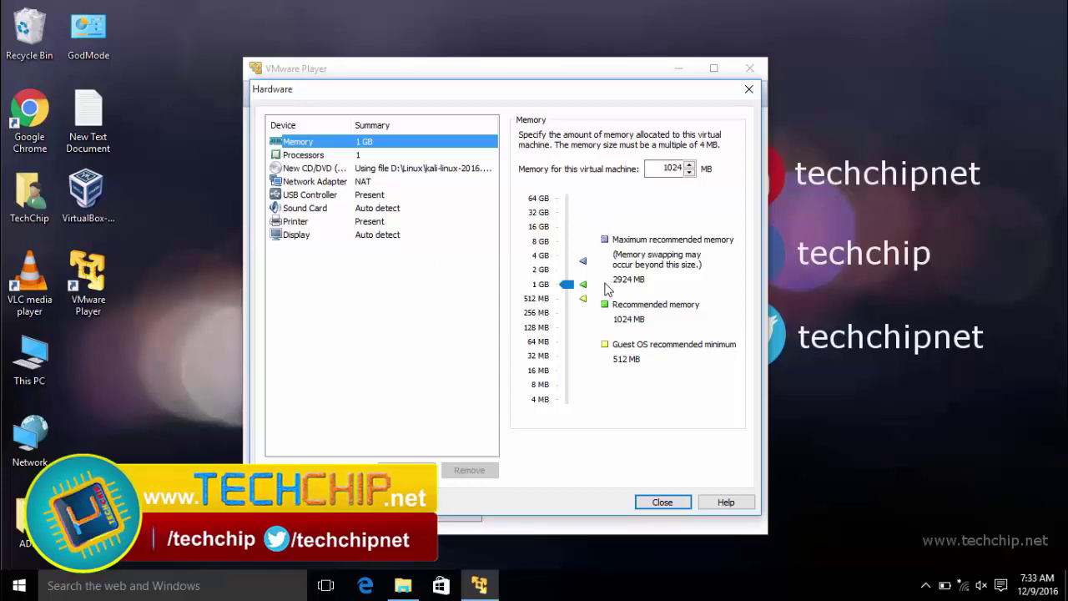
pyautogui.click(664, 502)
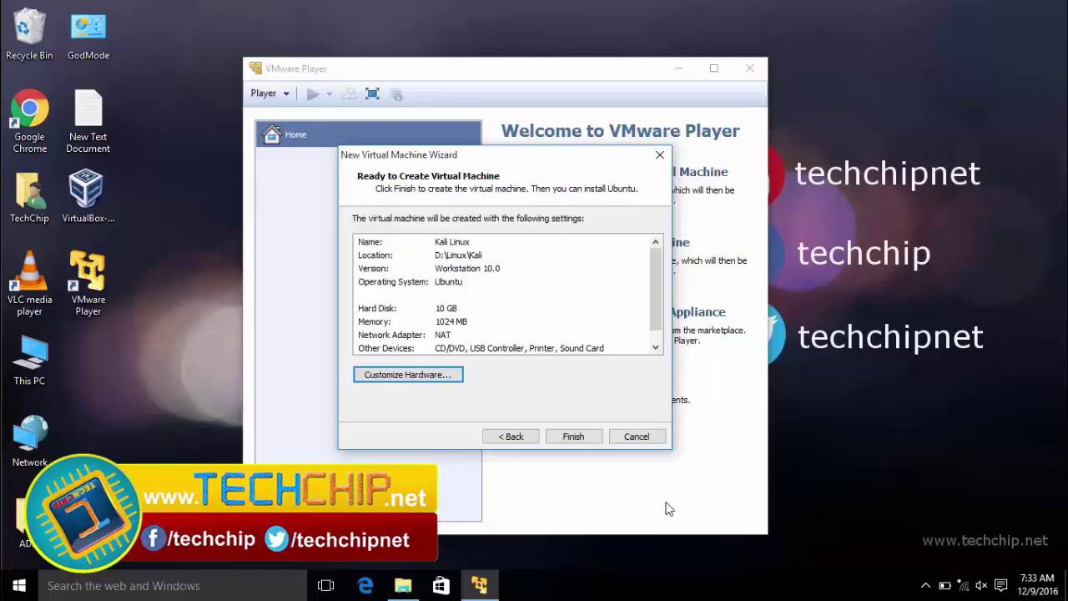
# - Finish creating the Kali Linux VM and power it on, dismissing the long mode warning
pyautogui.click(573, 436)
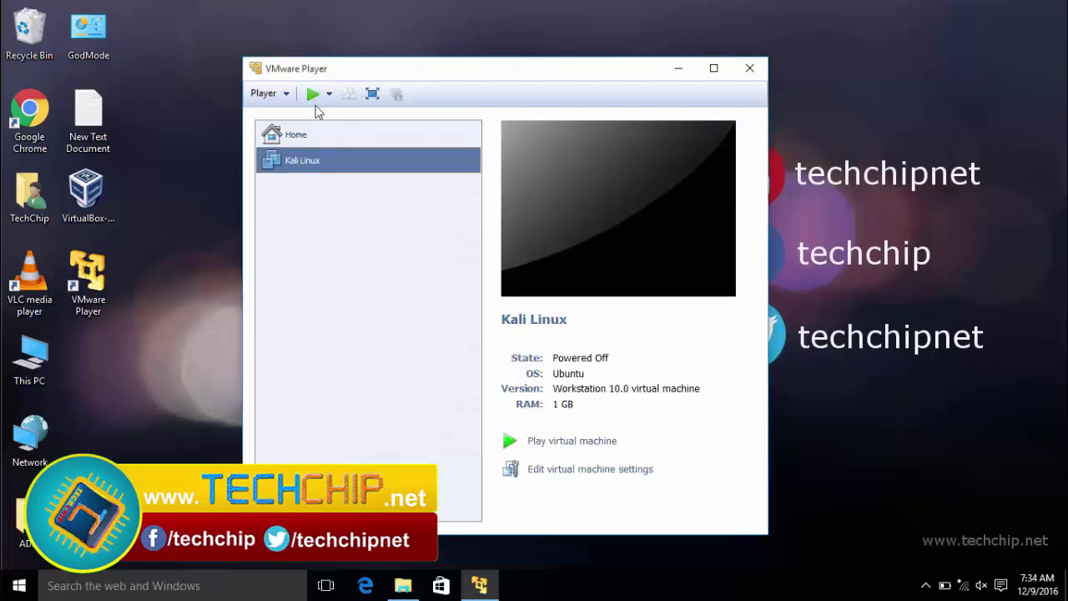
pyautogui.click(313, 94)
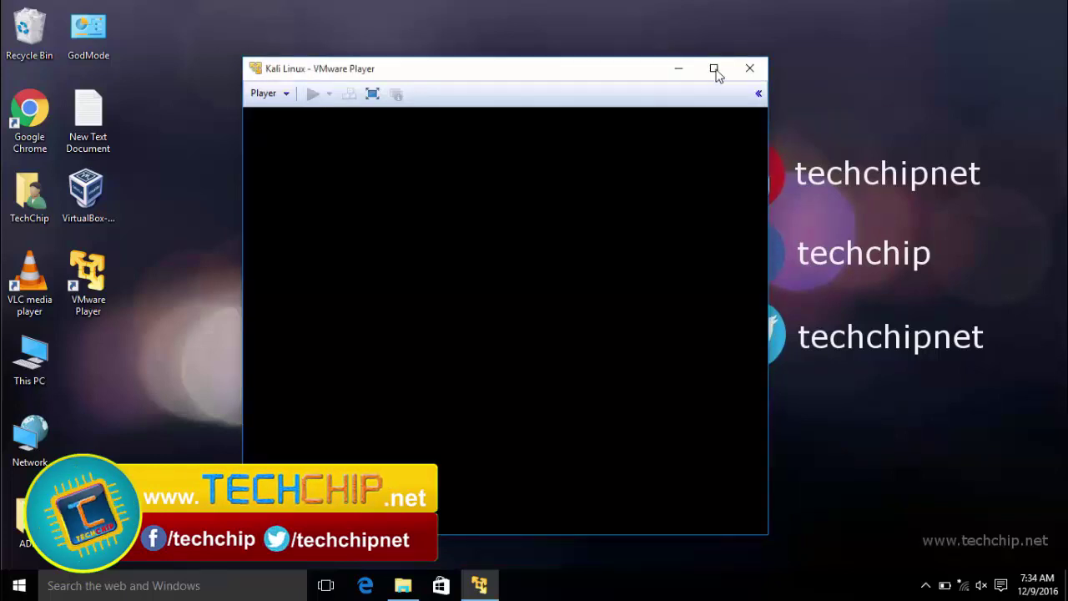
pyautogui.click(607, 351)
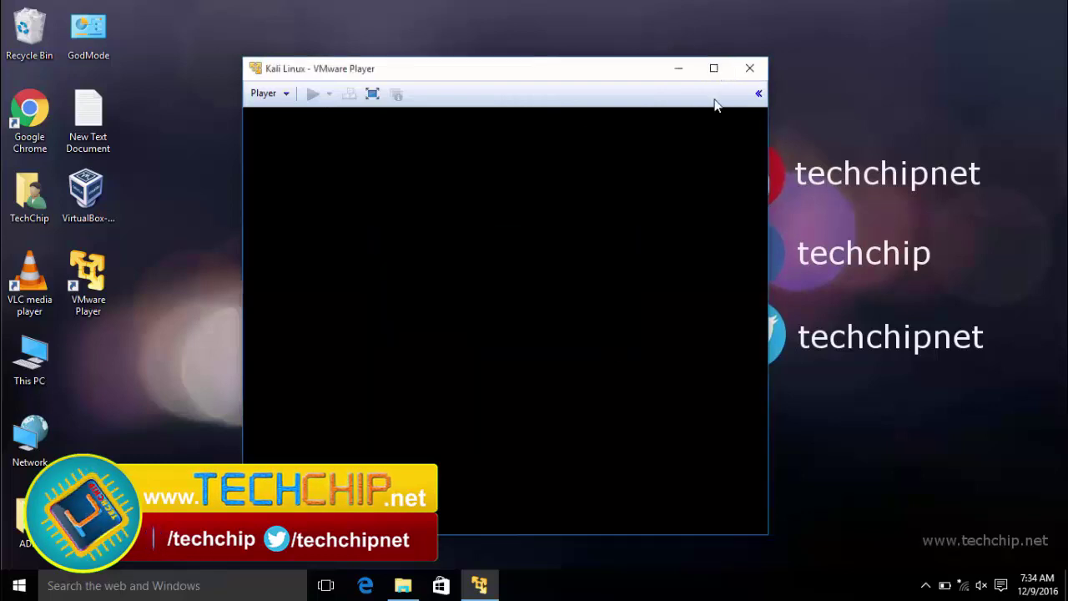
# - Make the VM fill the screen, dismiss the removable devices notice, and focus its console
pyautogui.click(373, 94)
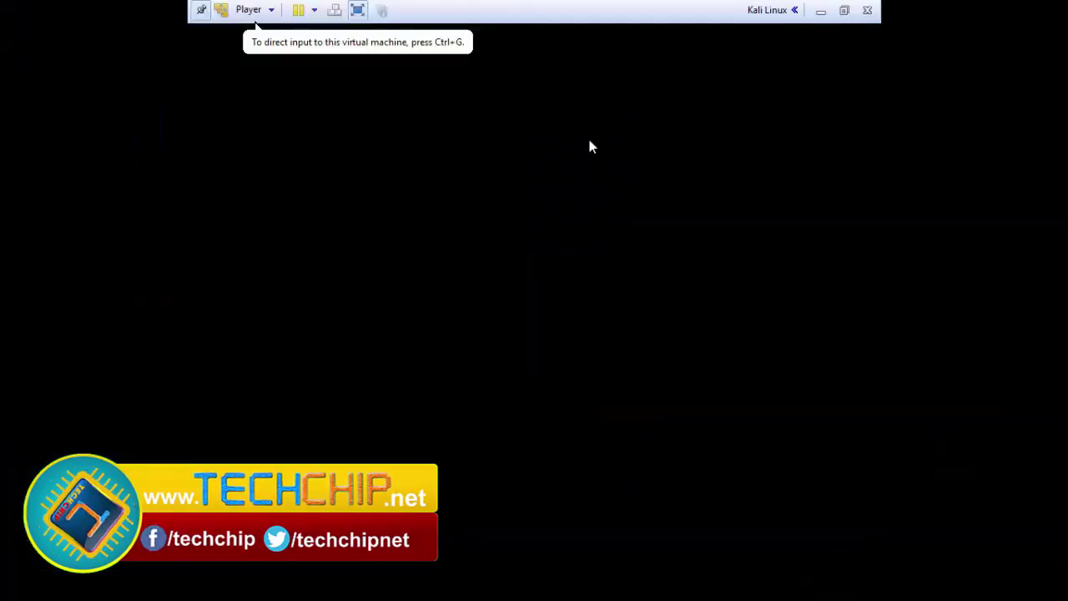
pyautogui.click(652, 399)
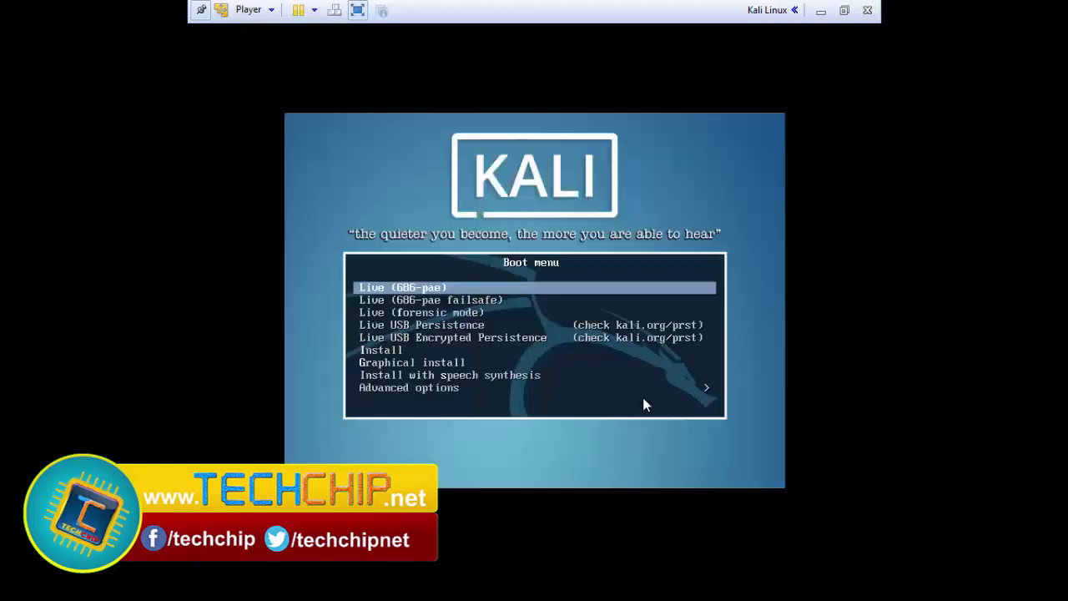
pyautogui.click(337, 326)
# - Choose Graphical install from the Kali boot menu and start it
pyautogui.press('Down')
pyautogui.press('Down')
pyautogui.press('Down')
pyautogui.press('Up')
pyautogui.press('Up')
pyautogui.press('Up')
pyautogui.press('Down')
pyautogui.press('Down')
pyautogui.press('Down')
pyautogui.press('Down')
pyautogui.press('Down')
pyautogui.press('Down')
pyautogui.press('Return')
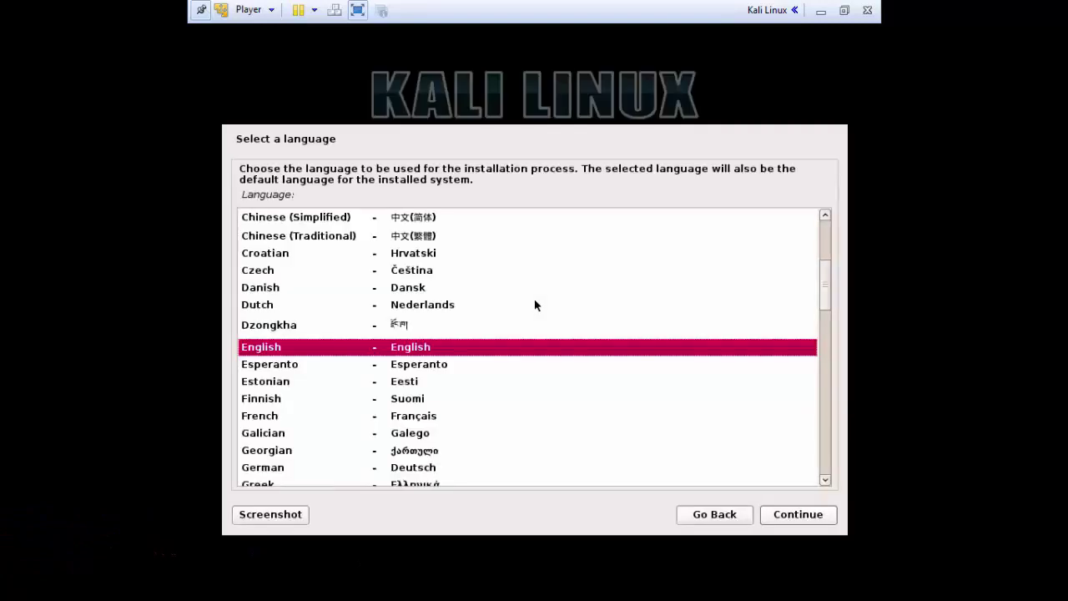
# - Accept English language, United States location and the American English keymap
pyautogui.click(792, 516)
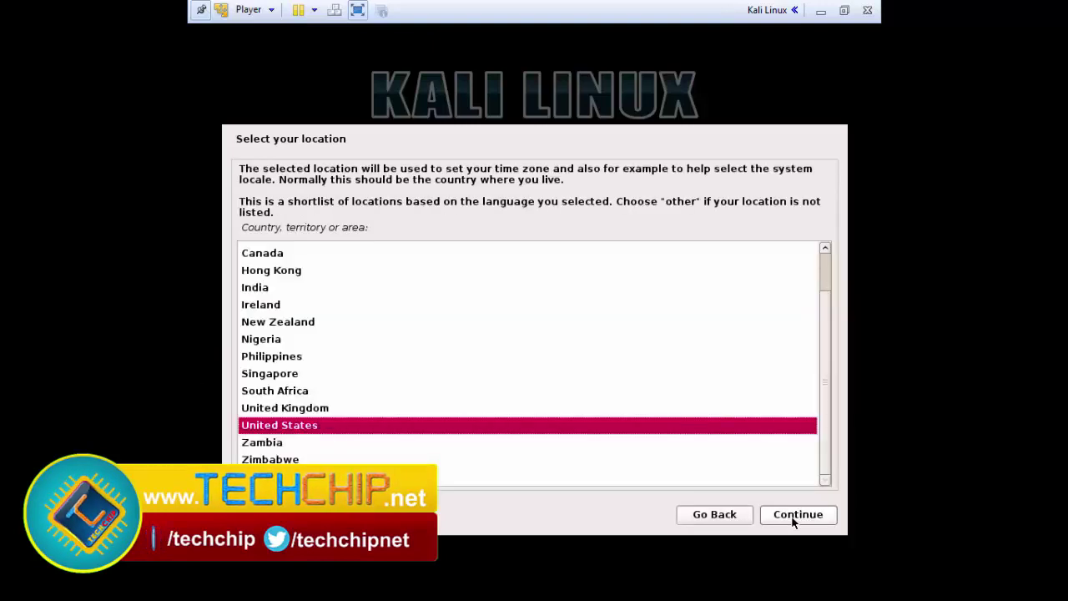
pyautogui.click(793, 516)
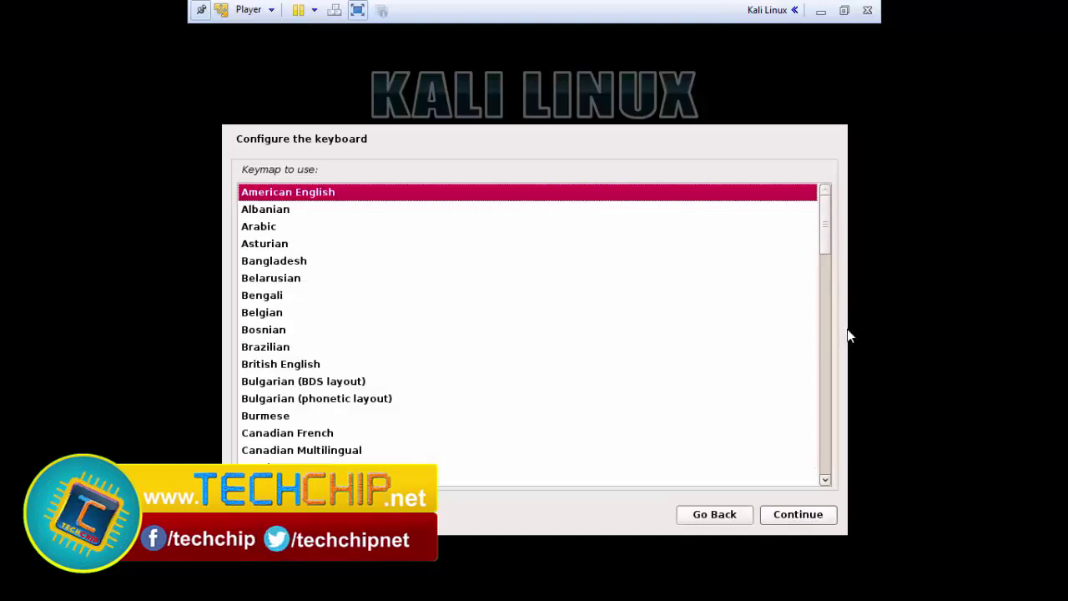
pyautogui.click(794, 514)
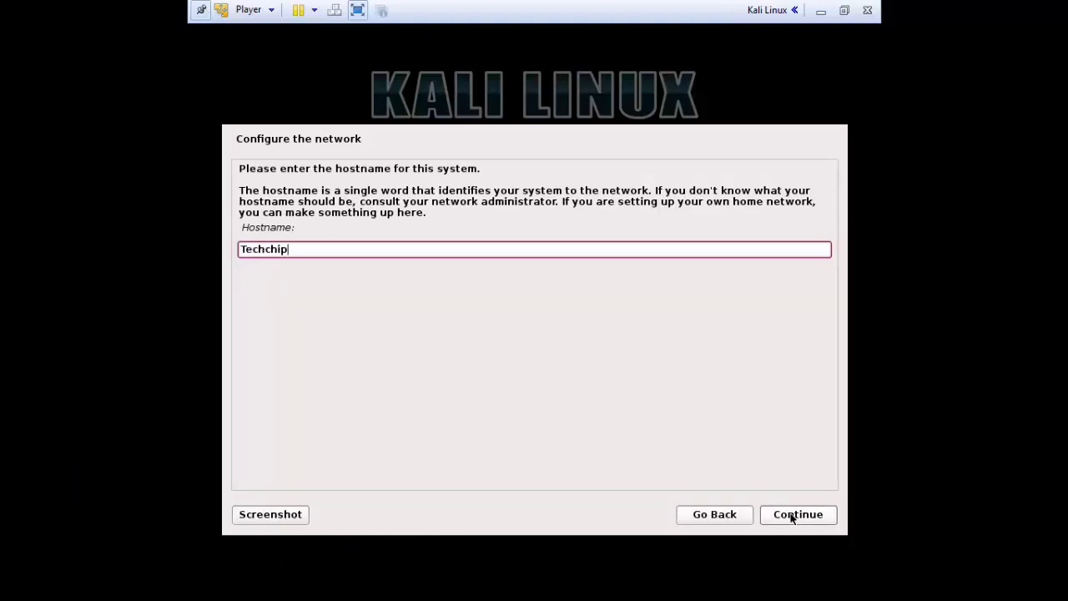
# - Keep hostname Techchip with a blank domain and enter the root password shown in clear
pyautogui.click(793, 516)
pyautogui.click(793, 515)
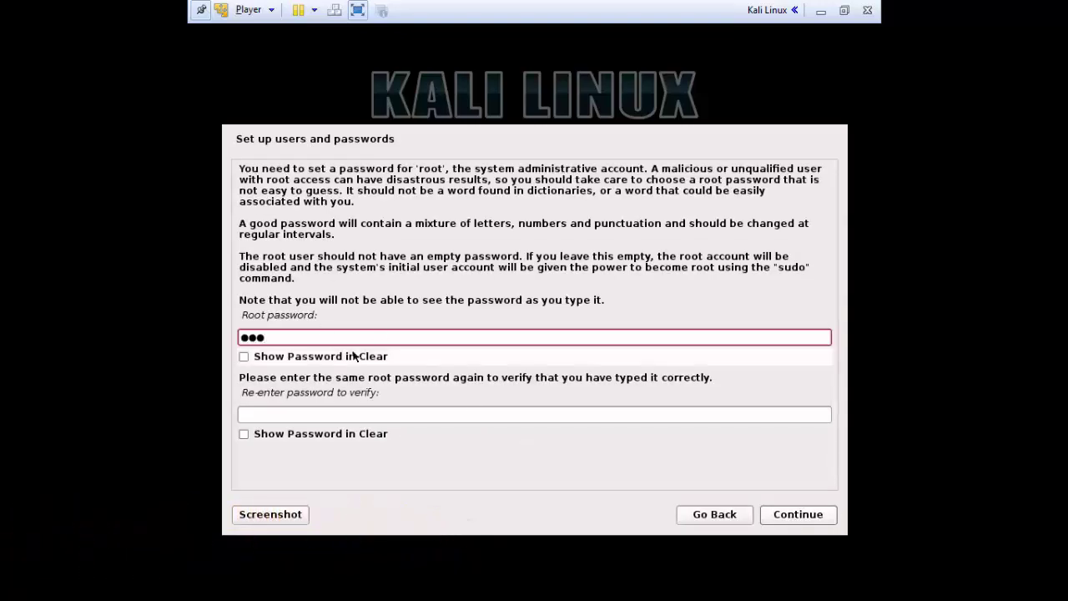
pyautogui.click(245, 357)
pyautogui.click(302, 411)
pyautogui.write('1')
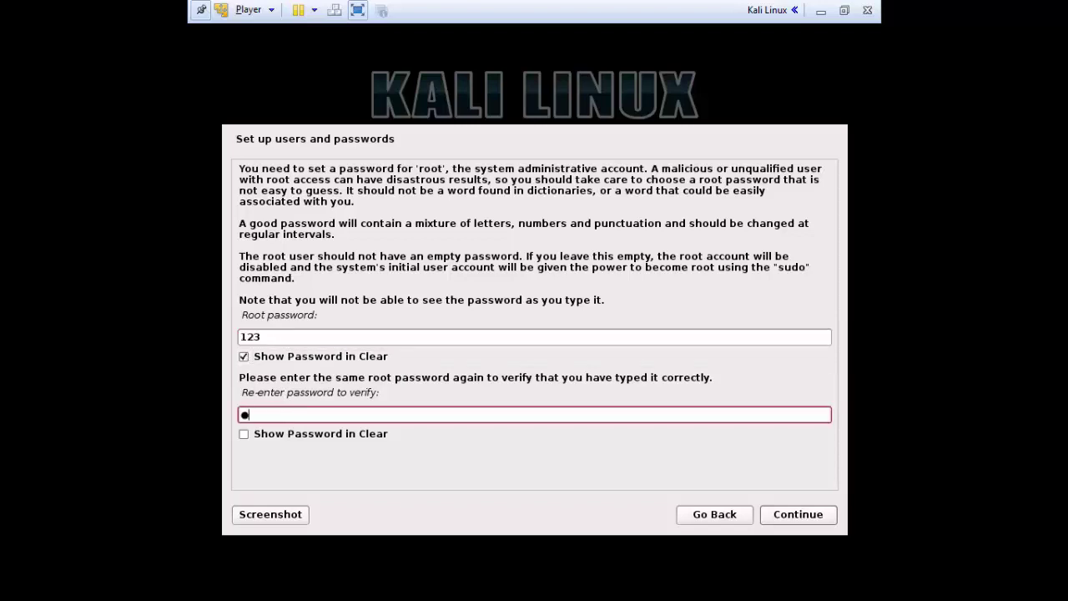
pyautogui.write('23')
pyautogui.click(244, 434)
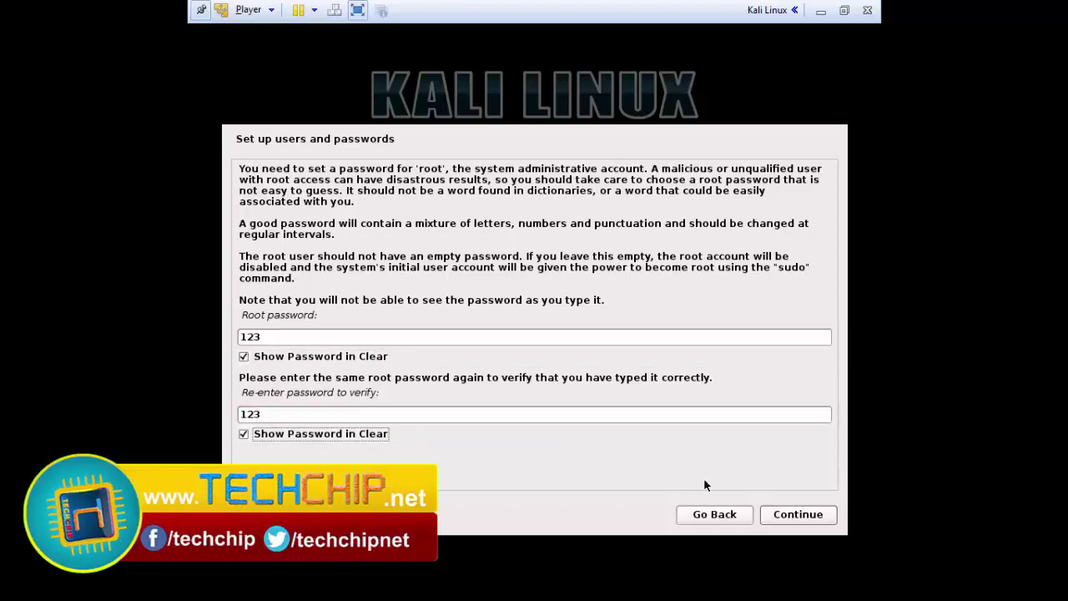
# - Confirm the root password and set the time zone to Pacific
pyautogui.click(806, 516)
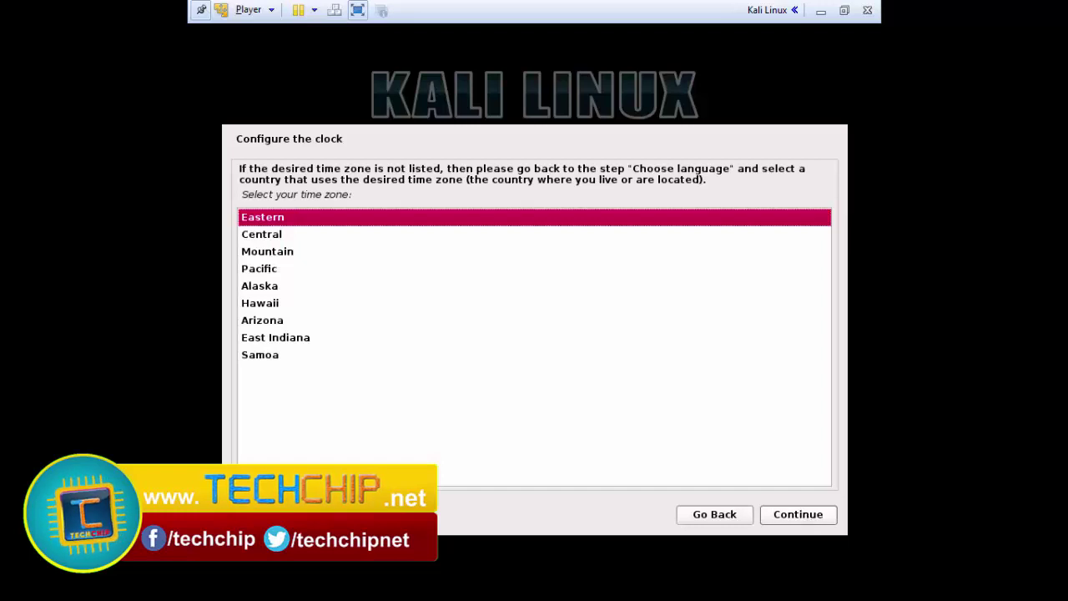
pyautogui.click(265, 271)
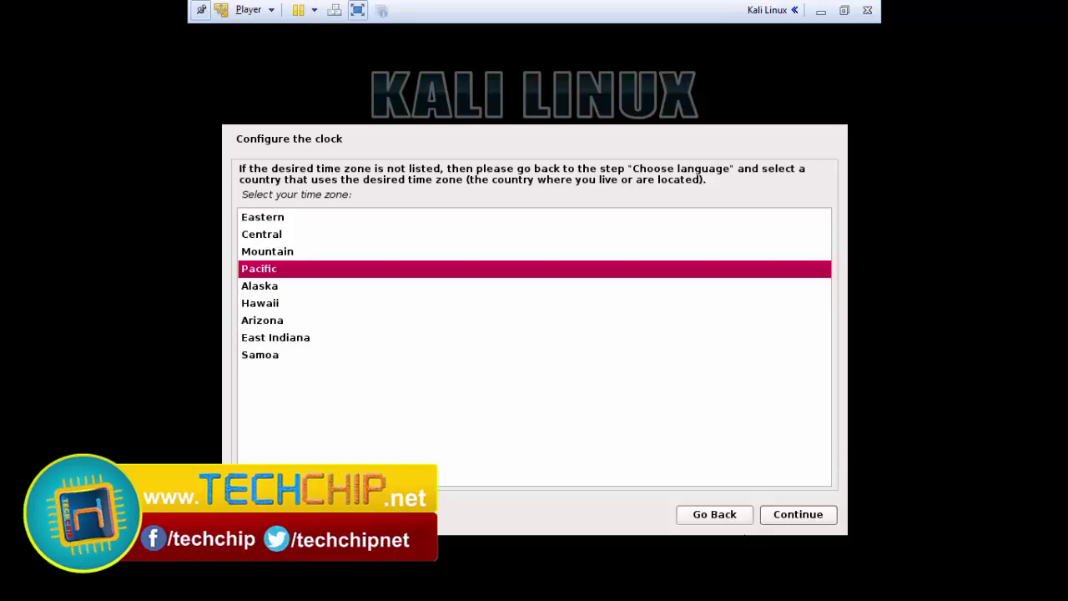
pyautogui.click(789, 516)
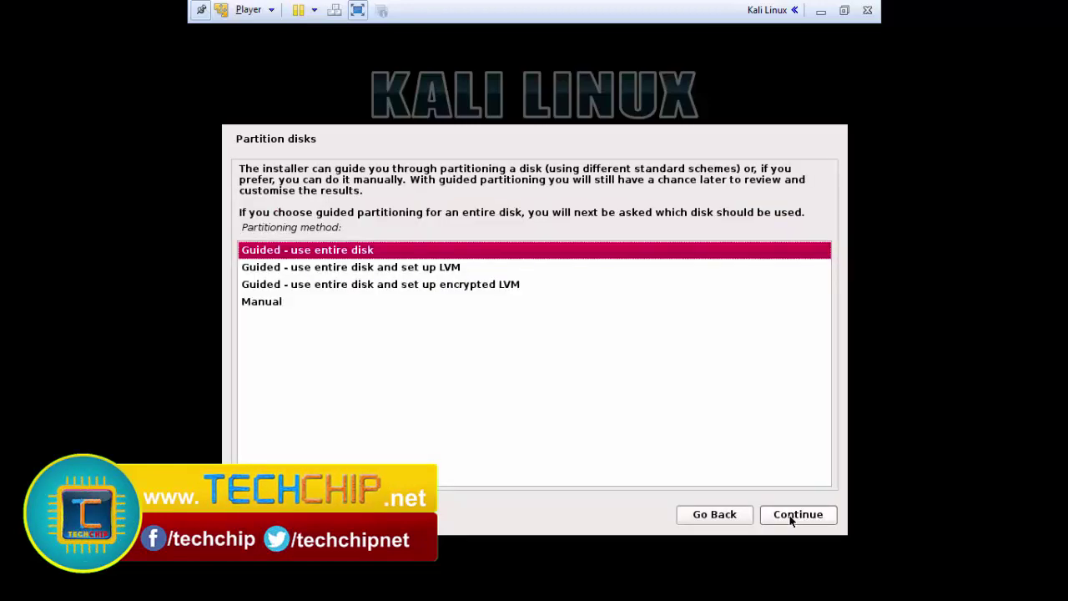
# - Guided-partition the entire sda disk with all files in one partition and agree to write changes
pyautogui.click(792, 519)
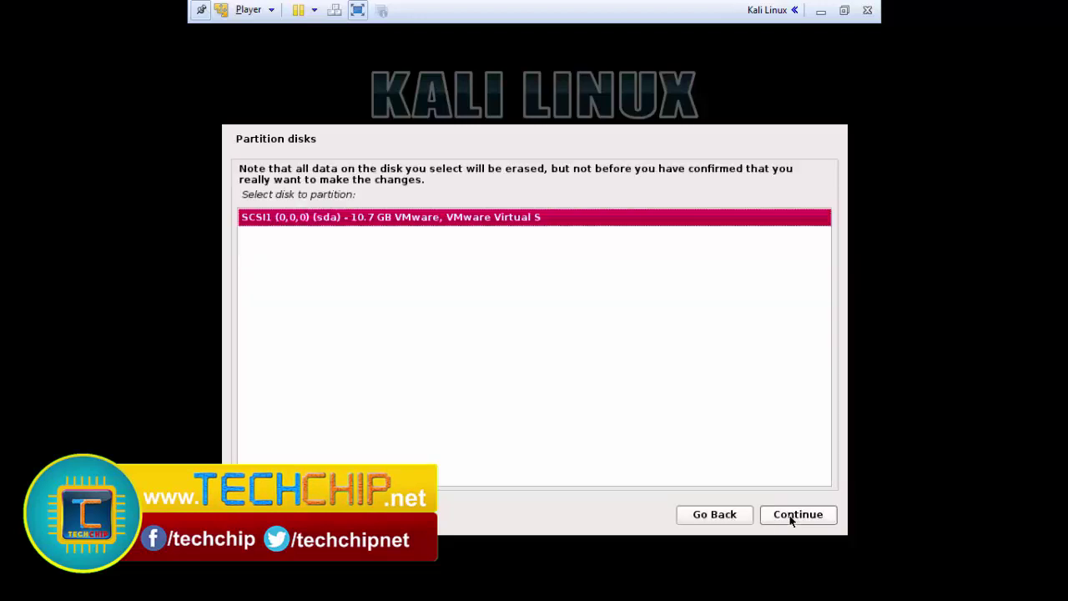
pyautogui.click(792, 519)
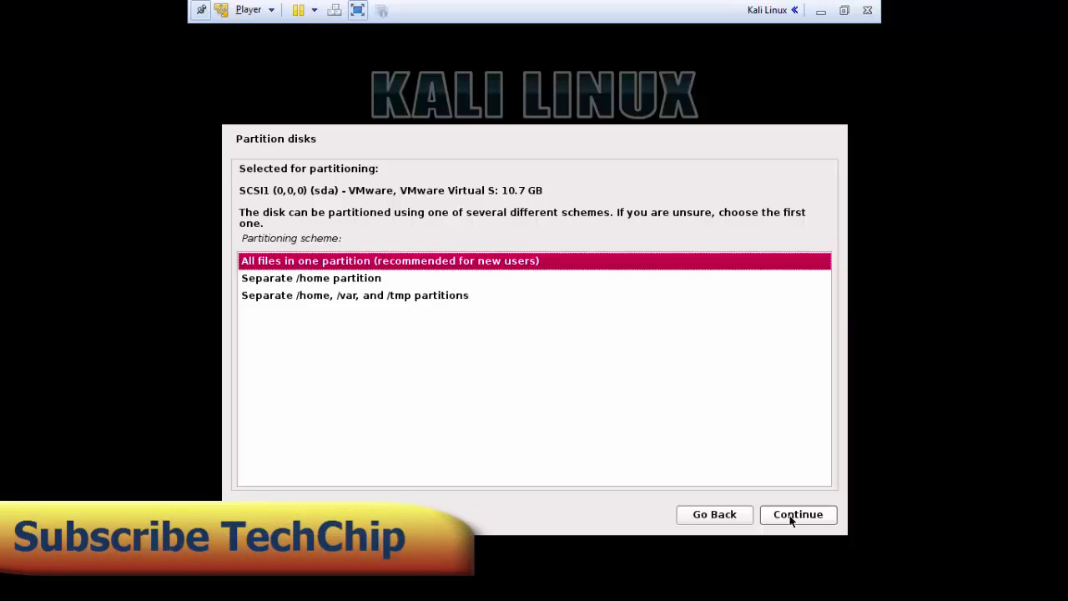
pyautogui.click(797, 514)
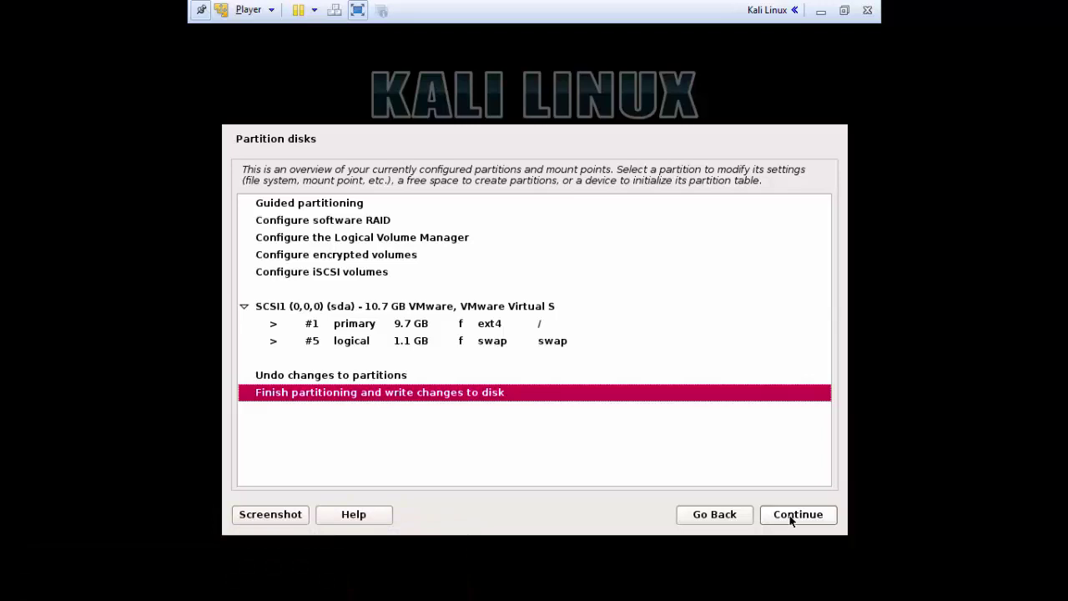
pyautogui.click(792, 517)
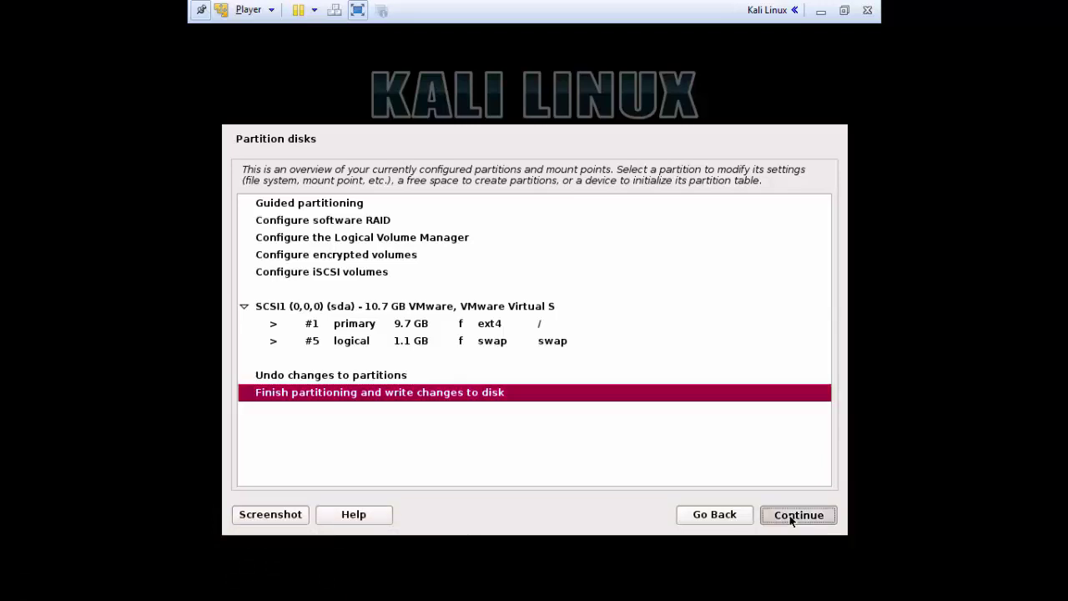
pyautogui.click(243, 315)
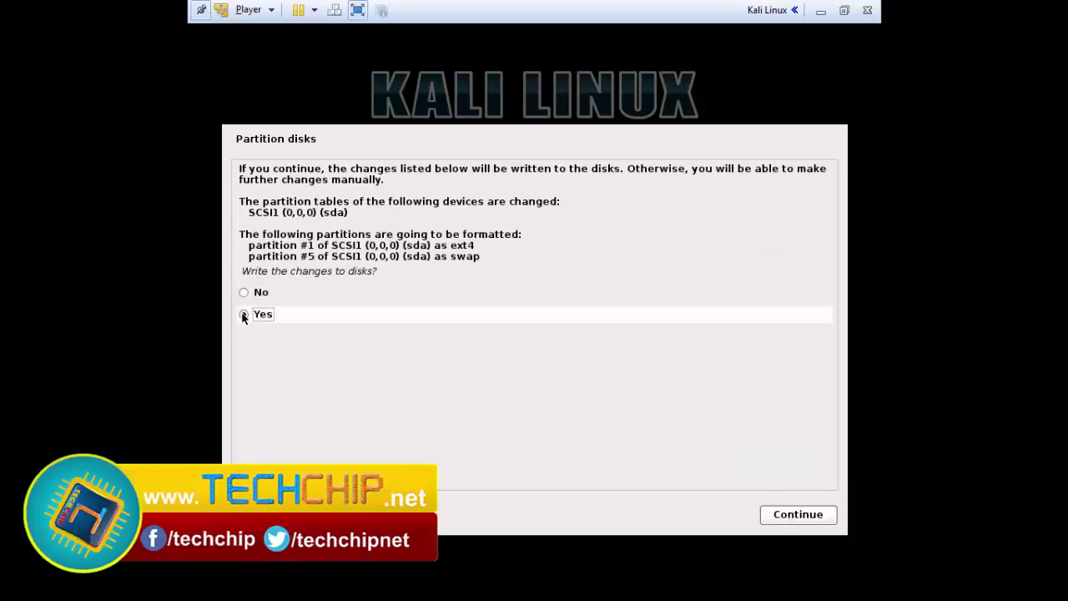
# - Write the partitions to disk, answer Yes at the next prompt, and continue the installation
pyautogui.click(803, 515)
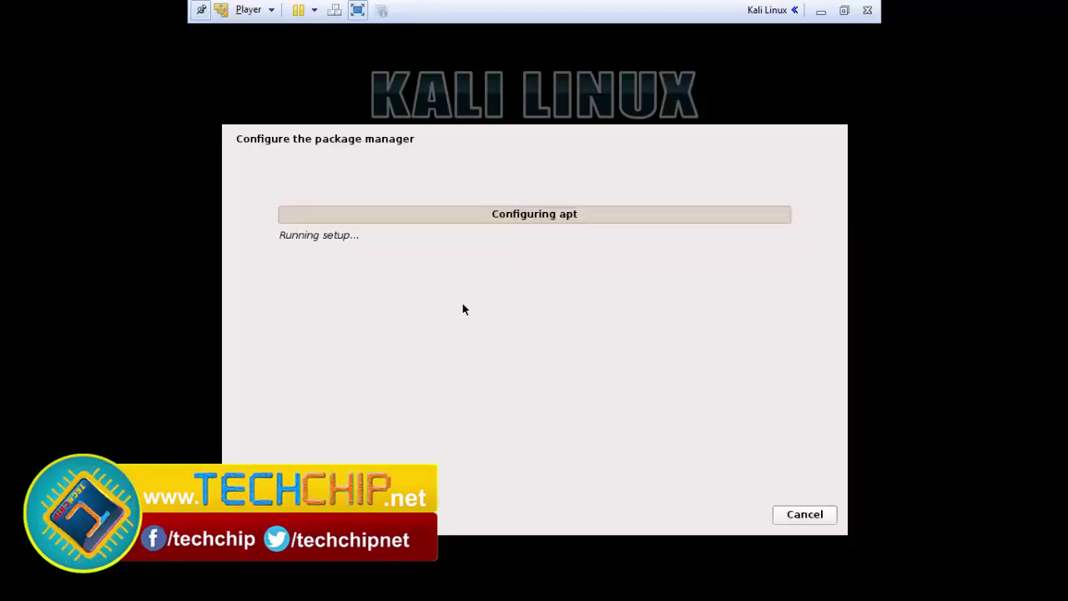
pyautogui.click(244, 259)
pyautogui.click(787, 514)
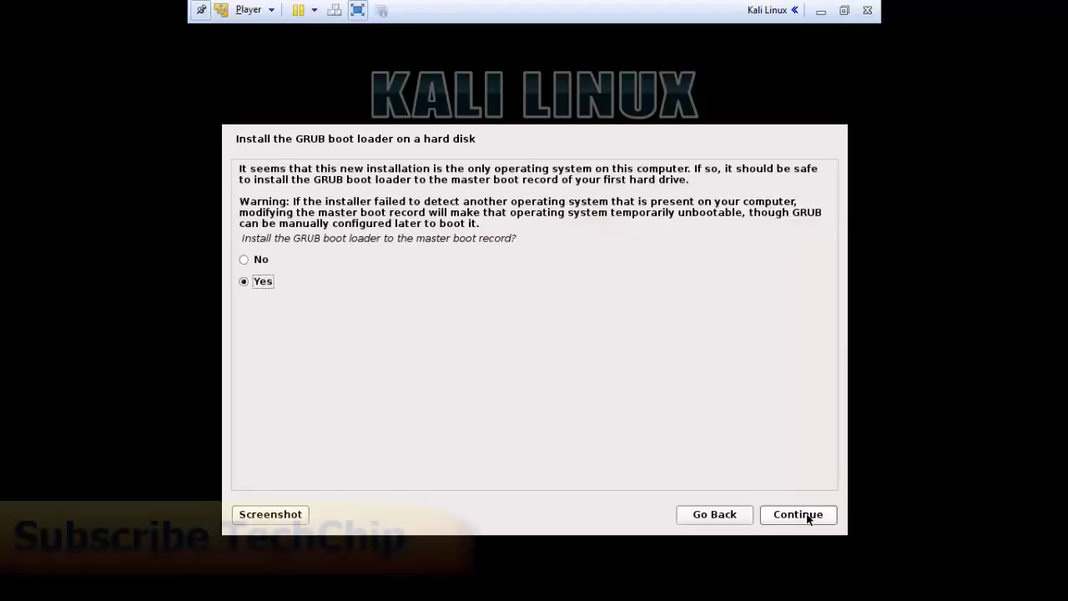
# - Install GRUB to the master boot record on /dev/sda
pyautogui.click(807, 515)
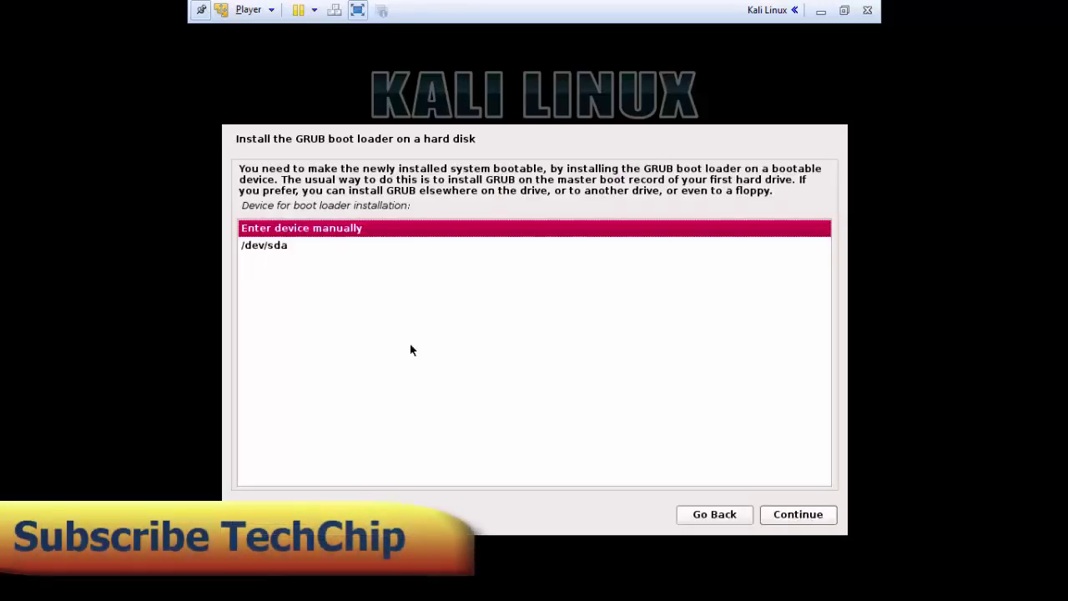
pyautogui.click(275, 246)
pyautogui.click(798, 522)
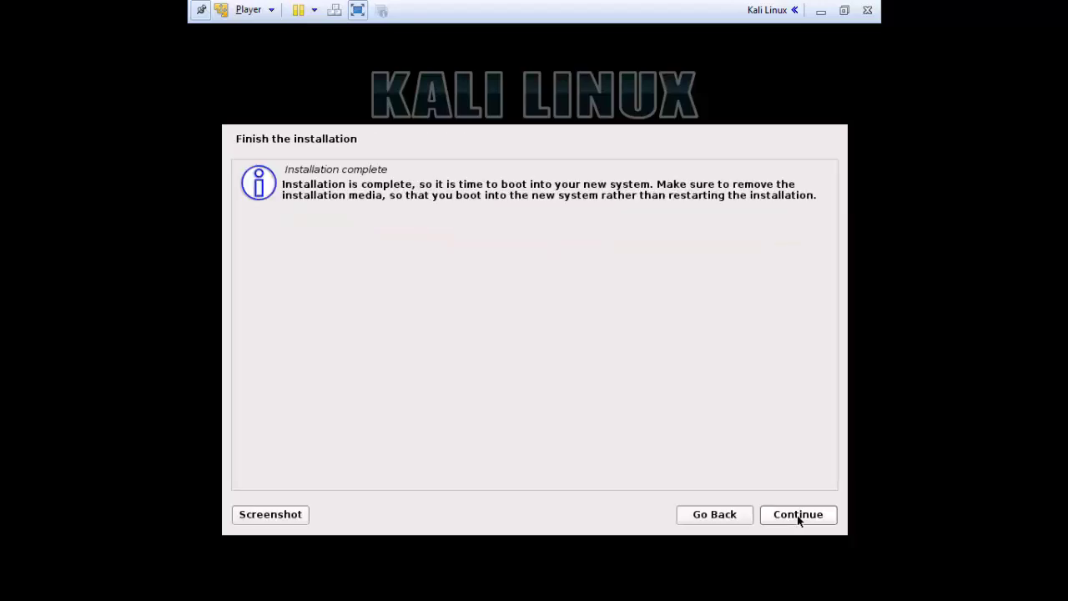
# - Finish the installation, boot Kali GNU/Linux from GRUB, and enter root as the username
pyautogui.click(797, 518)
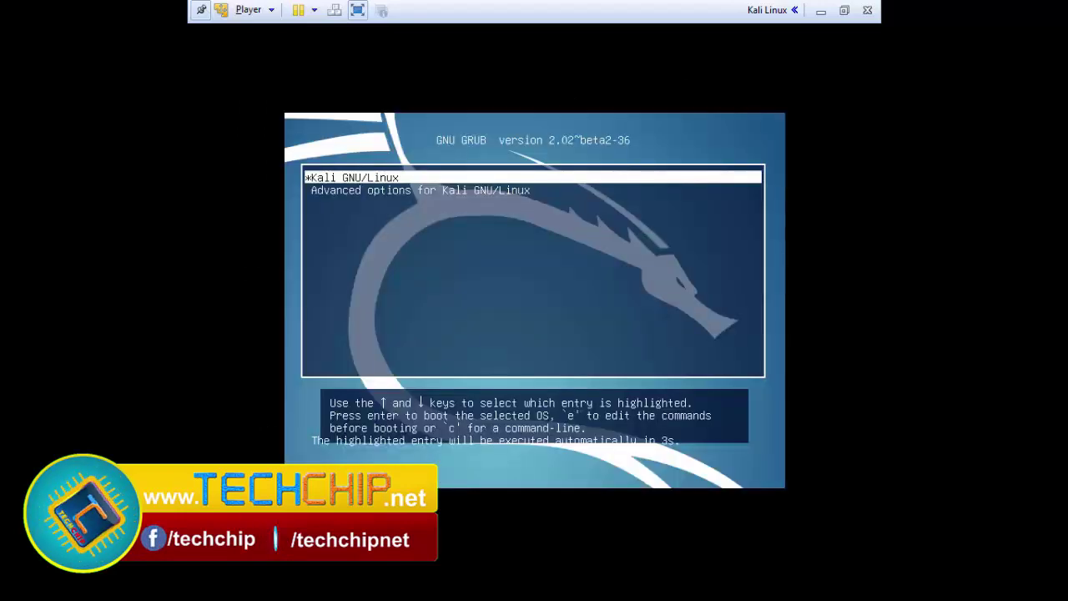
pyautogui.press('Return')
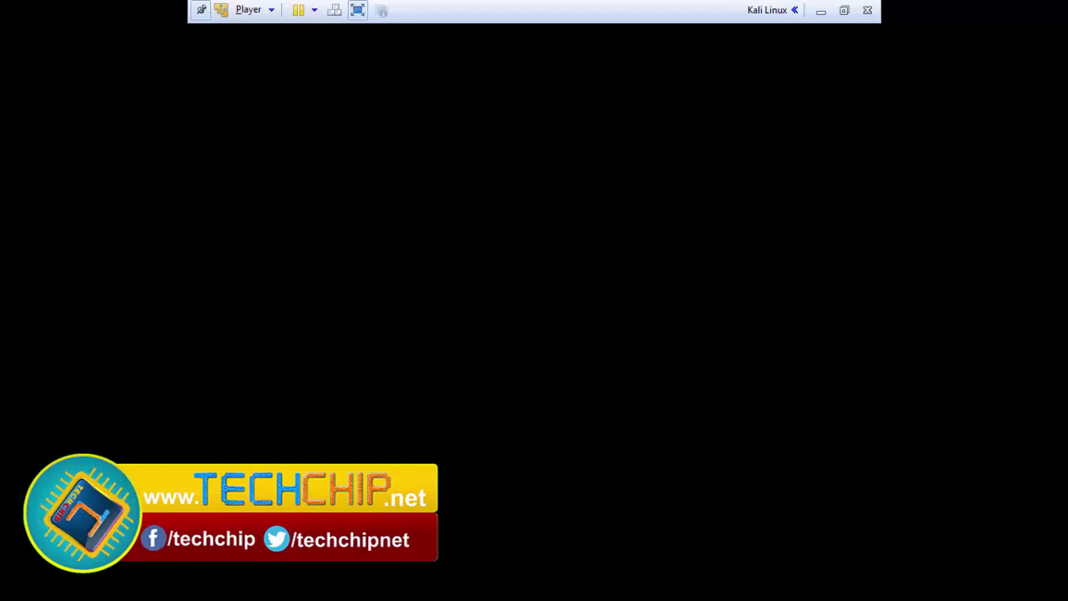
pyautogui.write('root')
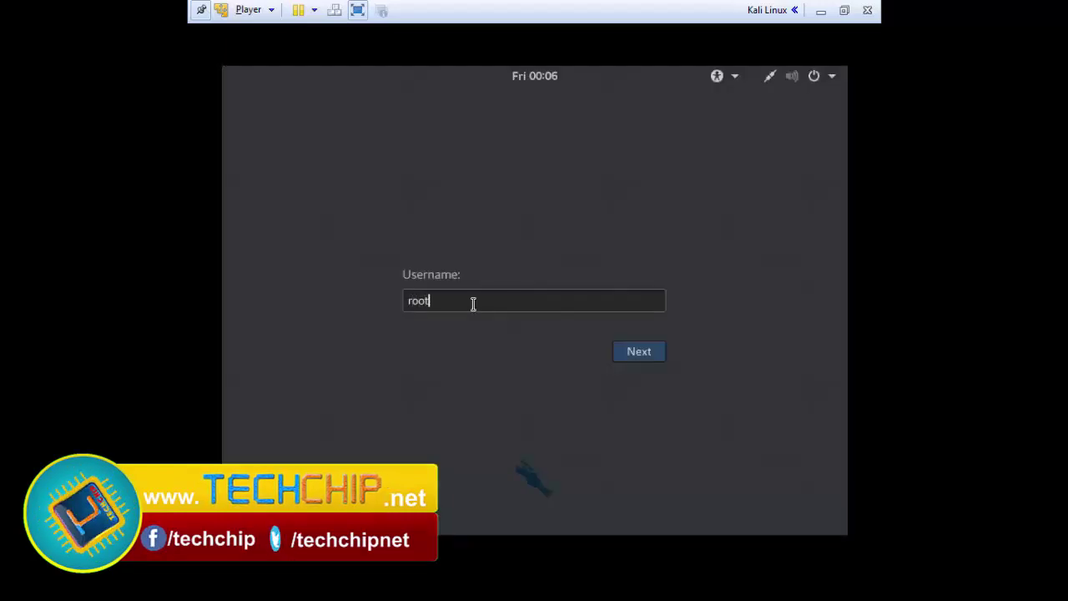
# - Continue past the root username, enter the root password, and sign in to the desktop
pyautogui.click(639, 351)
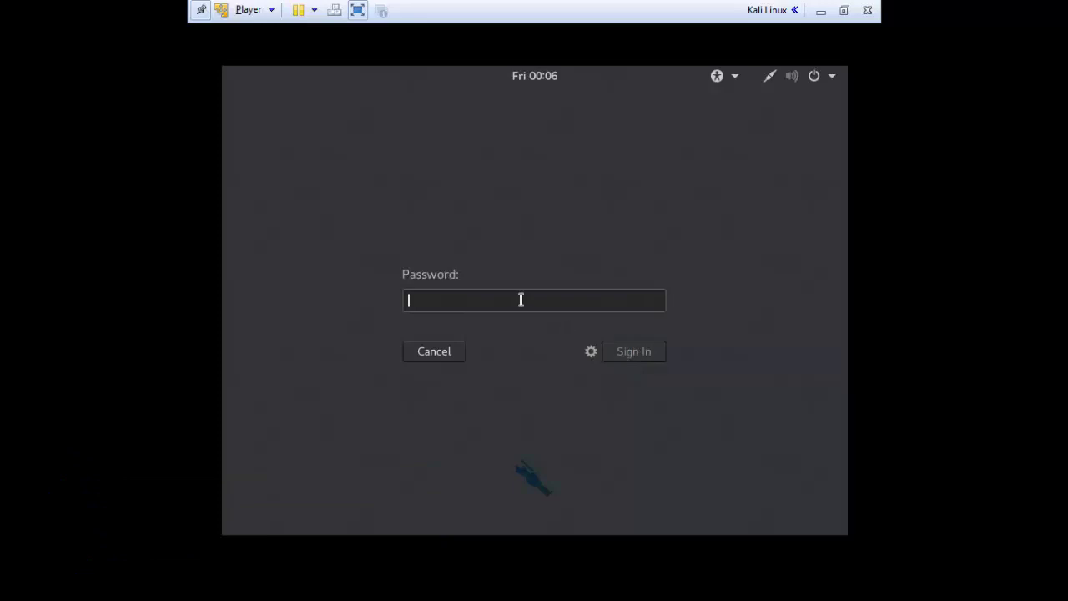
pyautogui.write('•••')
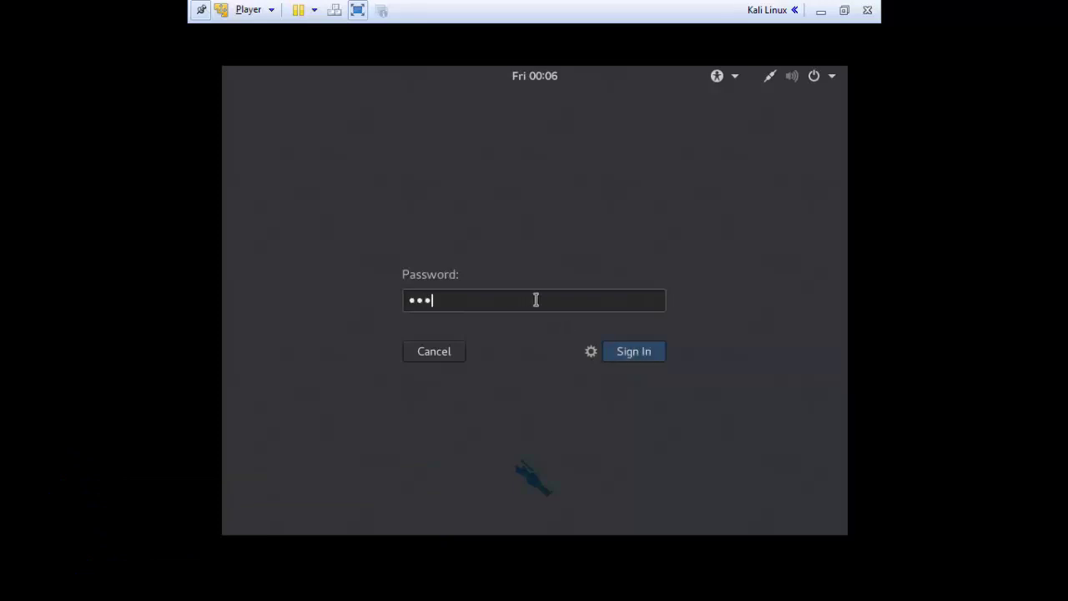
pyautogui.click(636, 353)
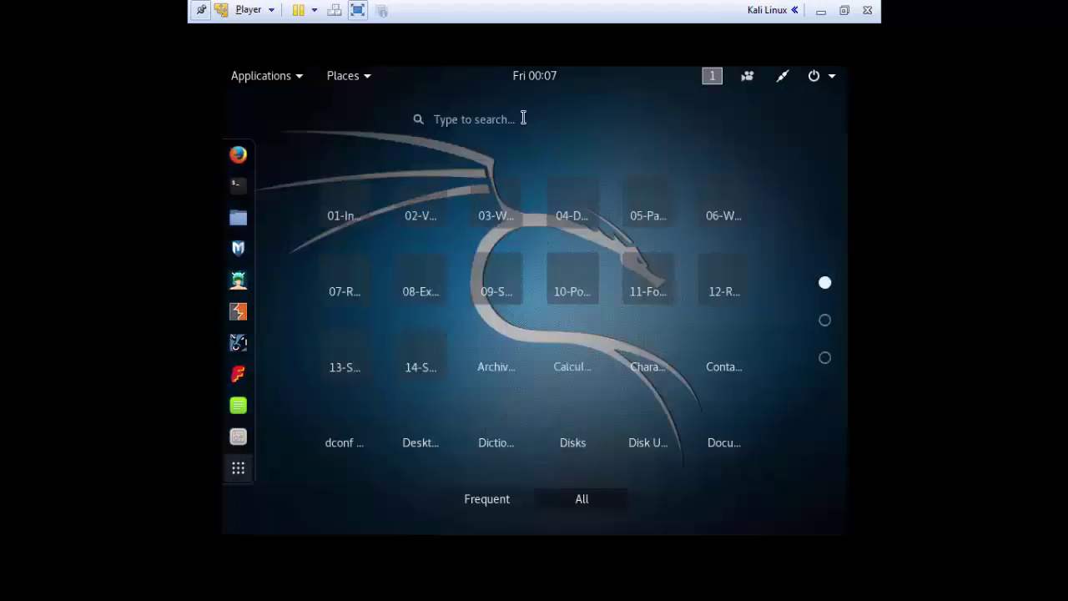
# - Search Activities for 'set' and open Kali's Settings at the Displays page
pyautogui.click(519, 119)
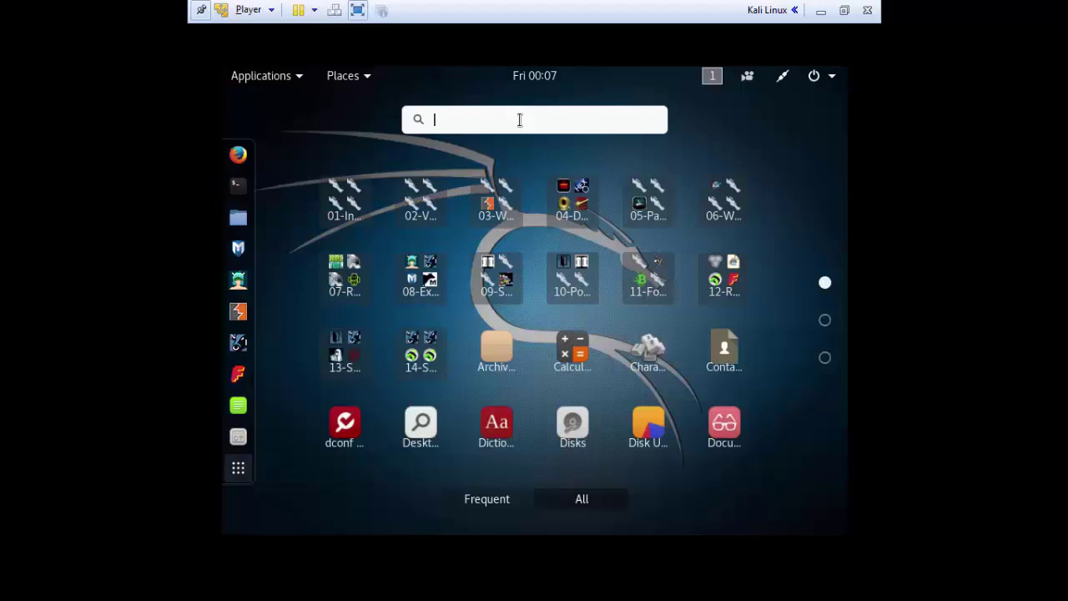
pyautogui.write('set')
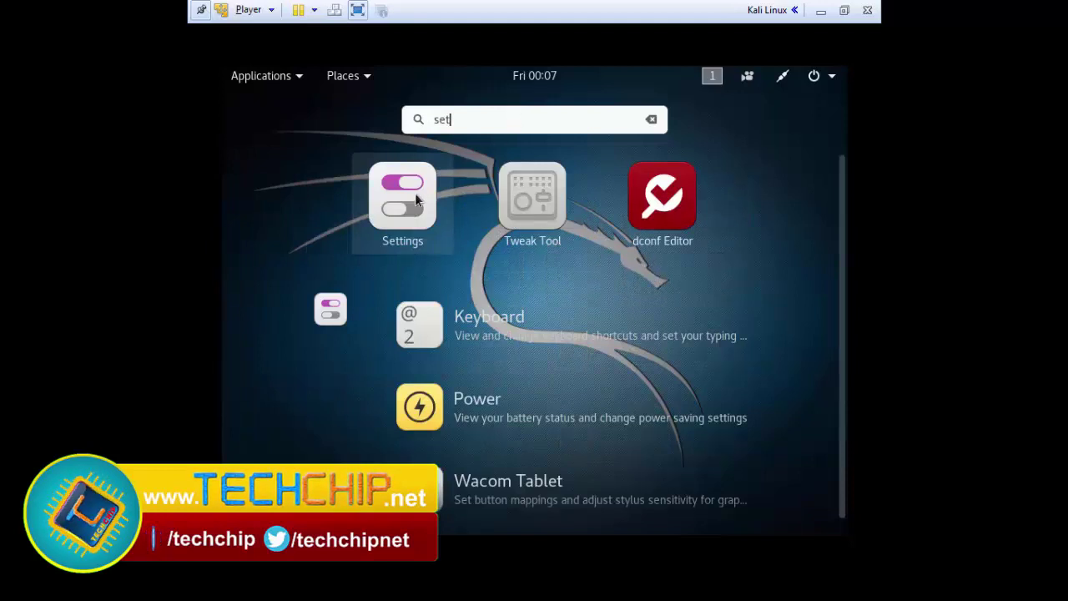
pyautogui.click(416, 198)
pyautogui.click(459, 284)
# - Change the Unknown Display resolution to 1360 × 768, keep it, and open a root terminal
pyautogui.click(464, 175)
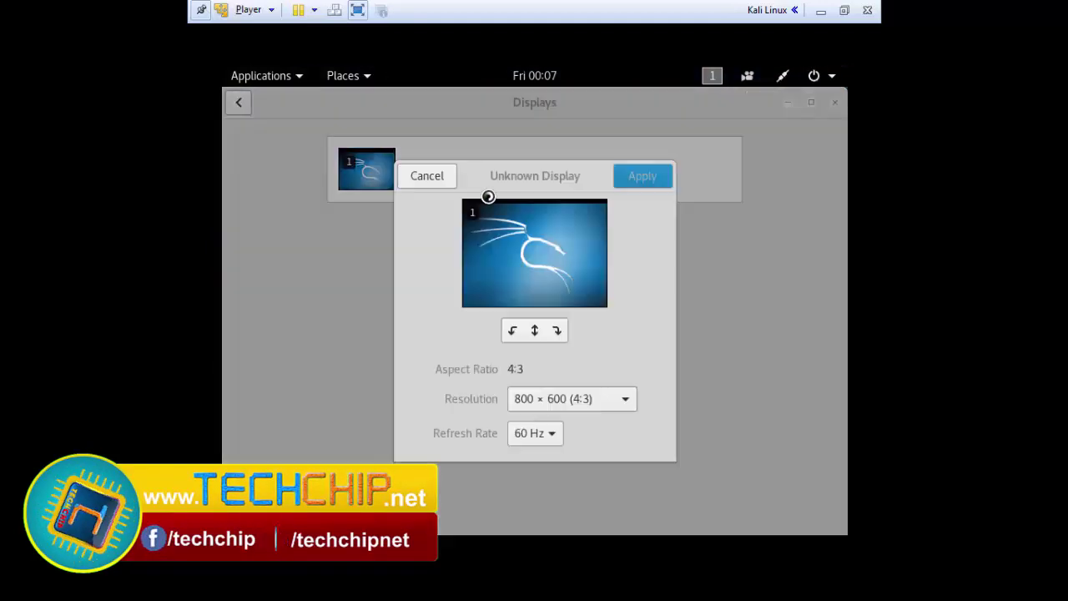
pyautogui.click(624, 401)
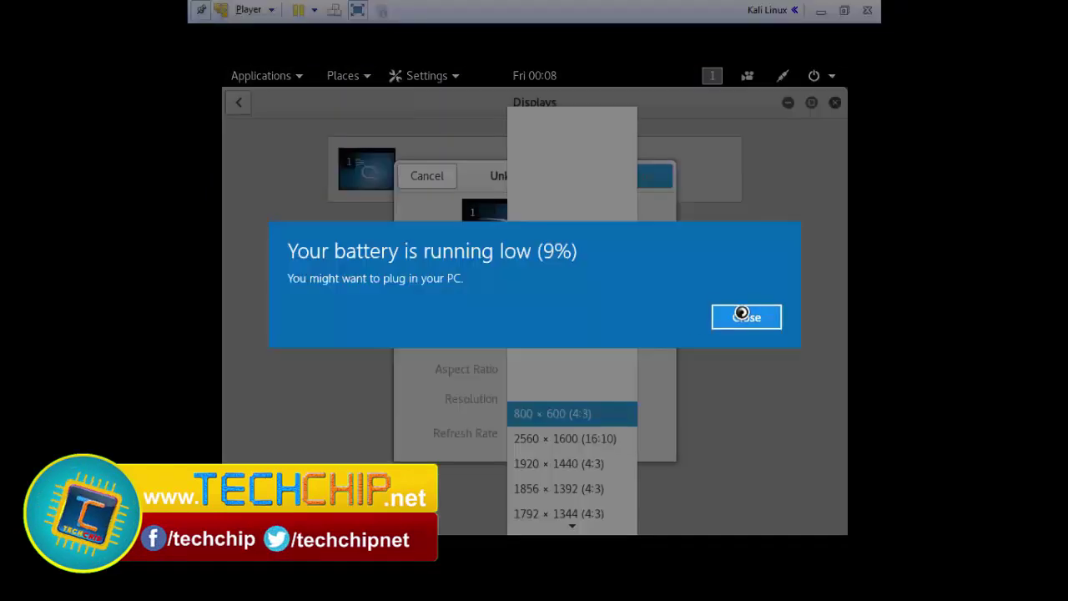
pyautogui.click(744, 313)
pyautogui.moveTo(568, 507)
pyautogui.moveTo(568, 528)
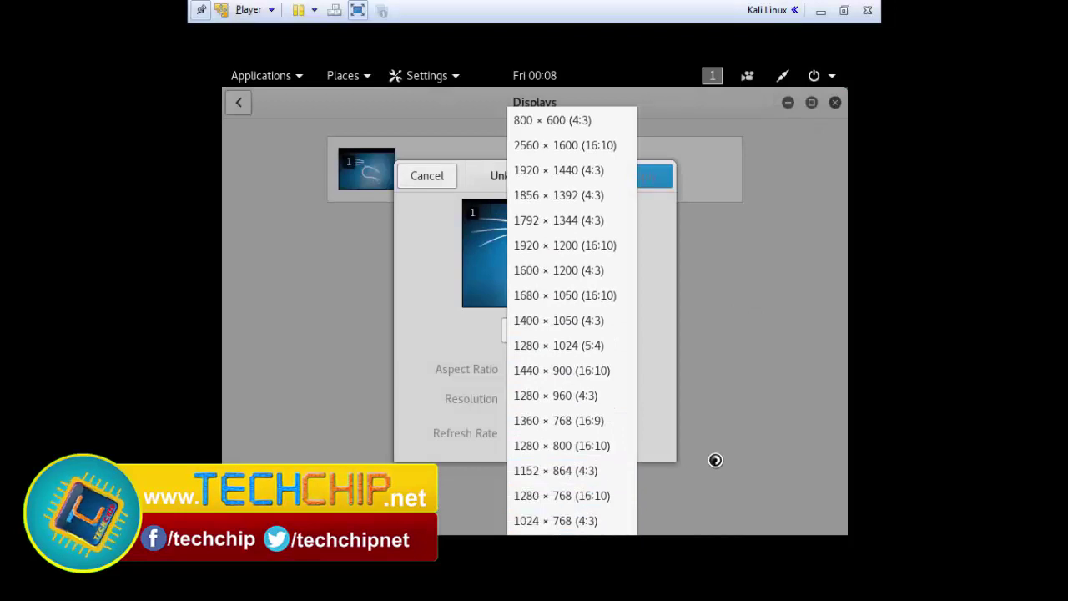
pyautogui.press('Escape')
pyautogui.scroll(5, 580, 401)
pyautogui.click(639, 192)
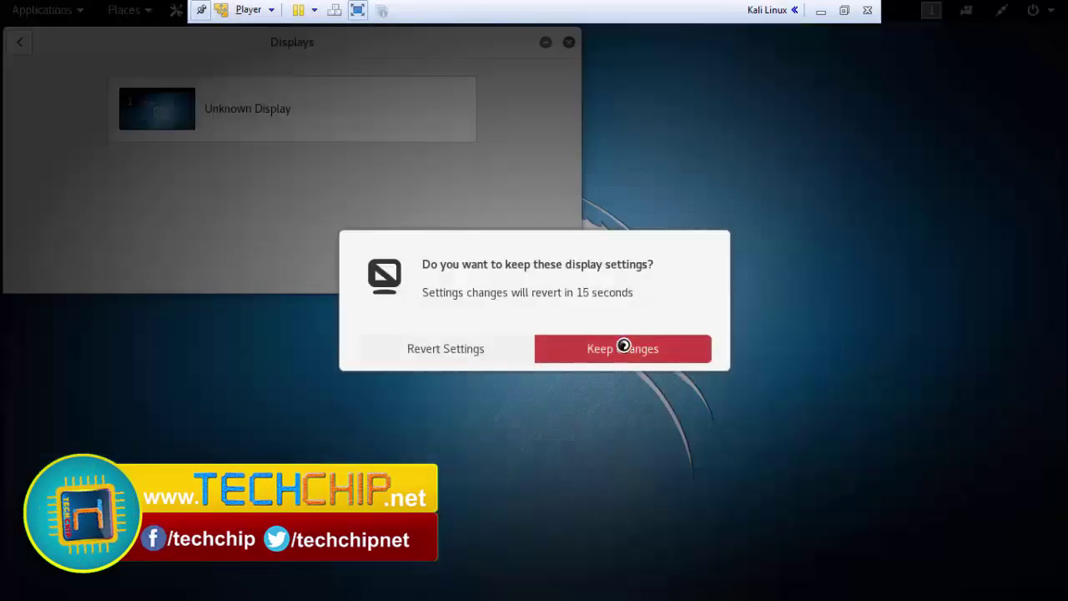
pyautogui.click(623, 347)
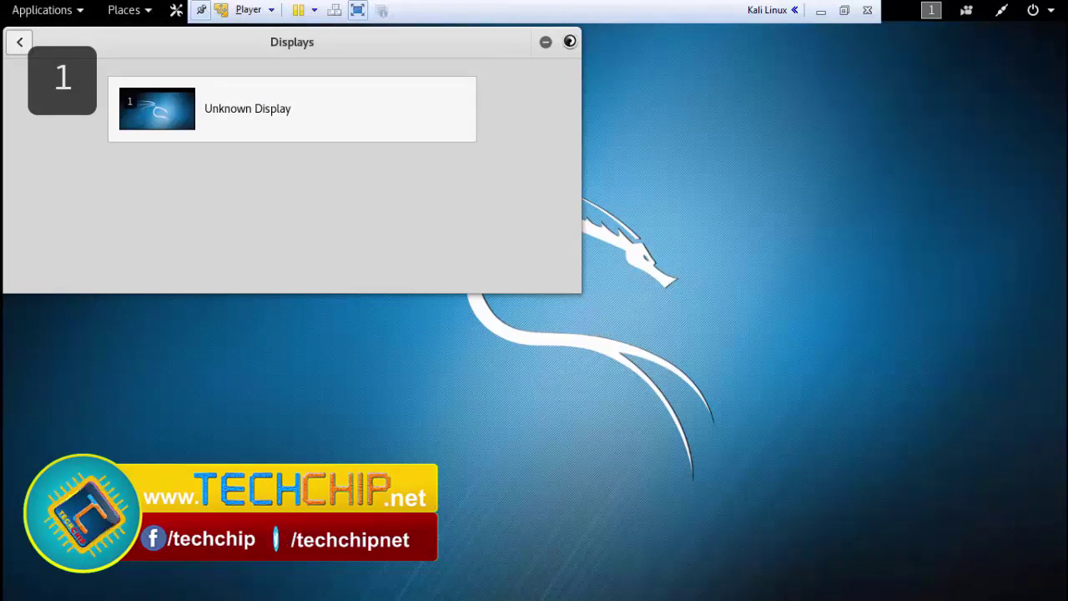
pyautogui.click(568, 41)
pyautogui.click(21, 158)
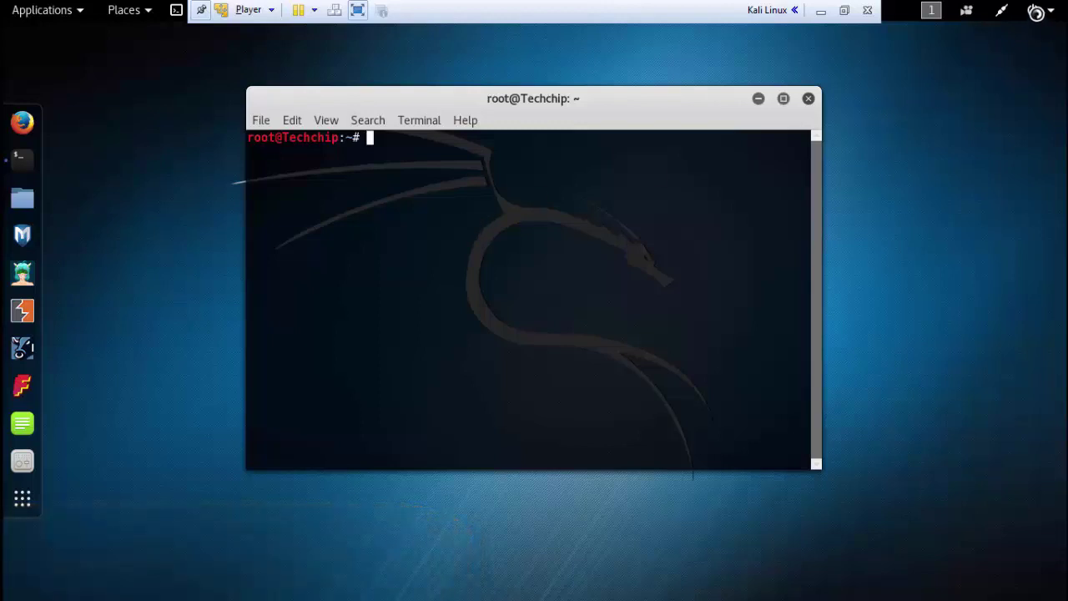
# - Power off the Kali virtual machine from the top-bar menu and exit full-screen mode
pyautogui.click(1035, 10)
pyautogui.click(1011, 268)
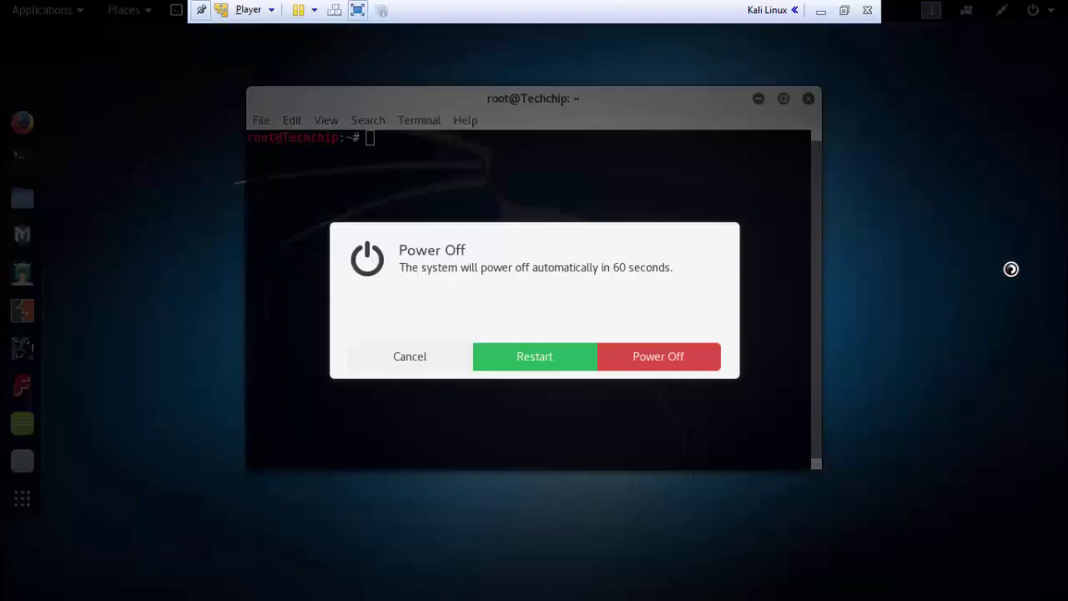
pyautogui.click(643, 359)
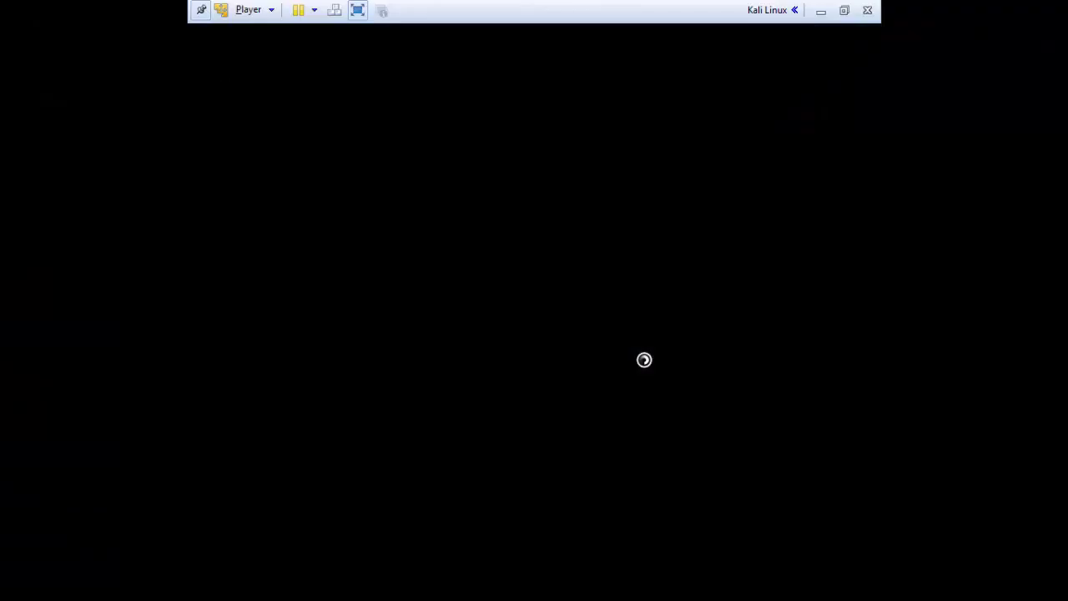
pyautogui.click(358, 10)
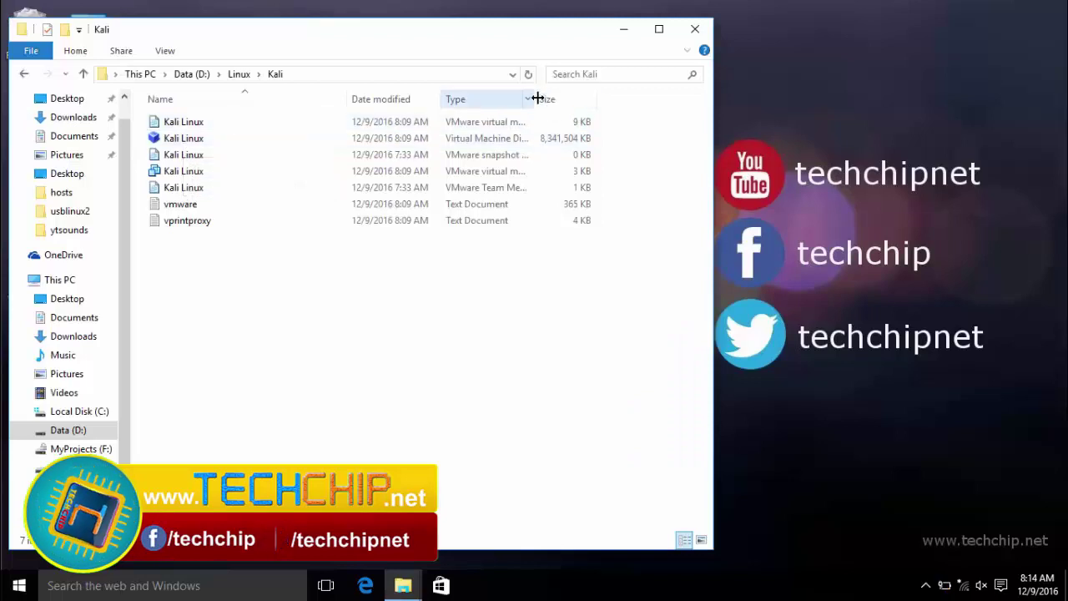
# - Inspect the Kali VM files in D:\Linux\Kali, then launch VMware Player from the desktop
pyautogui.moveTo(538, 99); pyautogui.dragTo(582, 99)
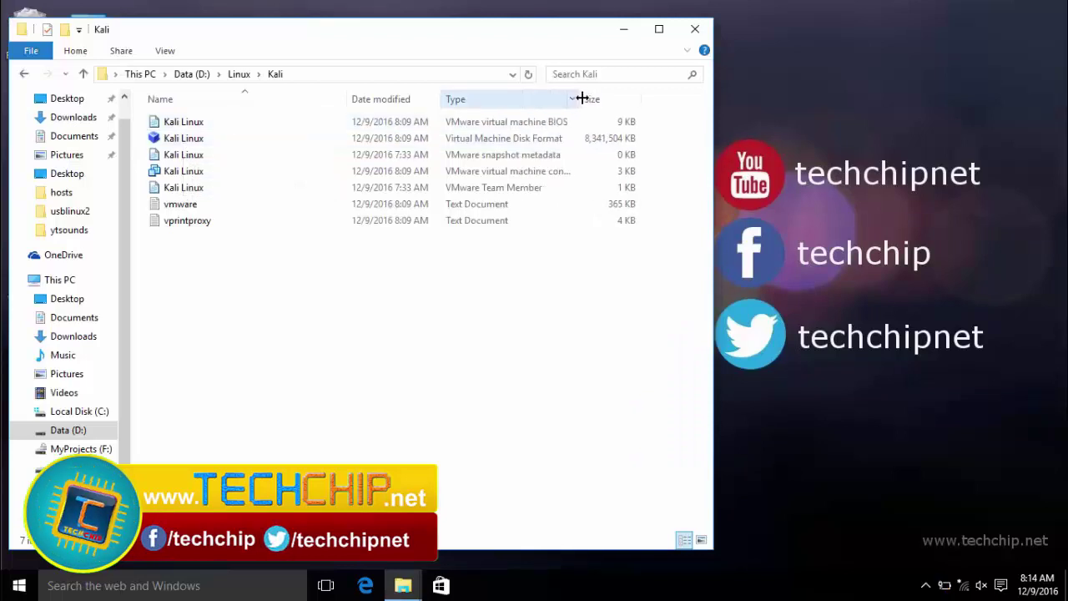
pyautogui.click(199, 122)
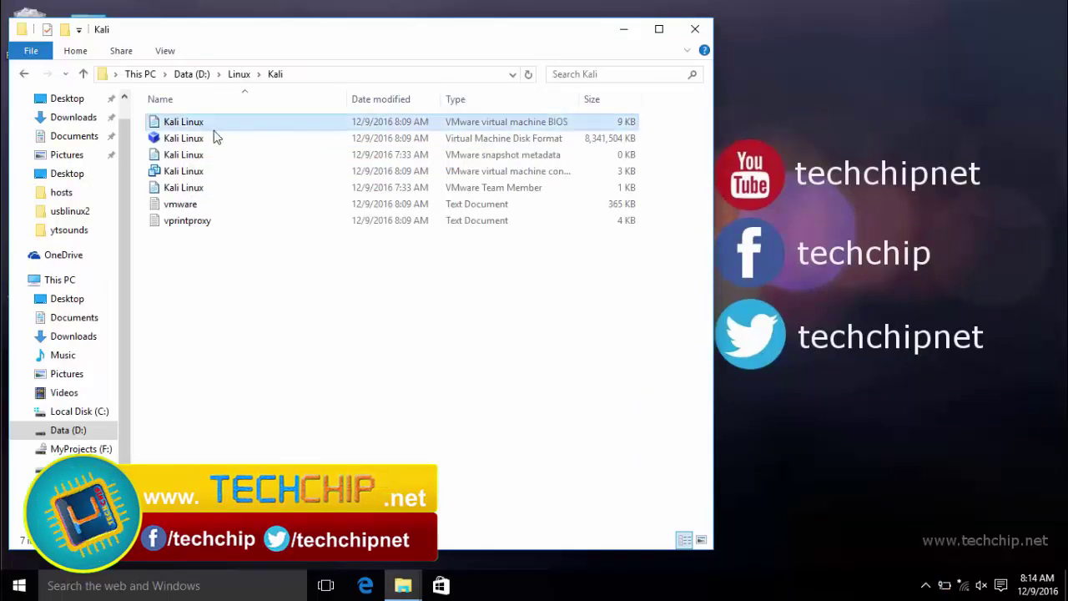
pyautogui.press('super+d')
pyautogui.click(90, 276)
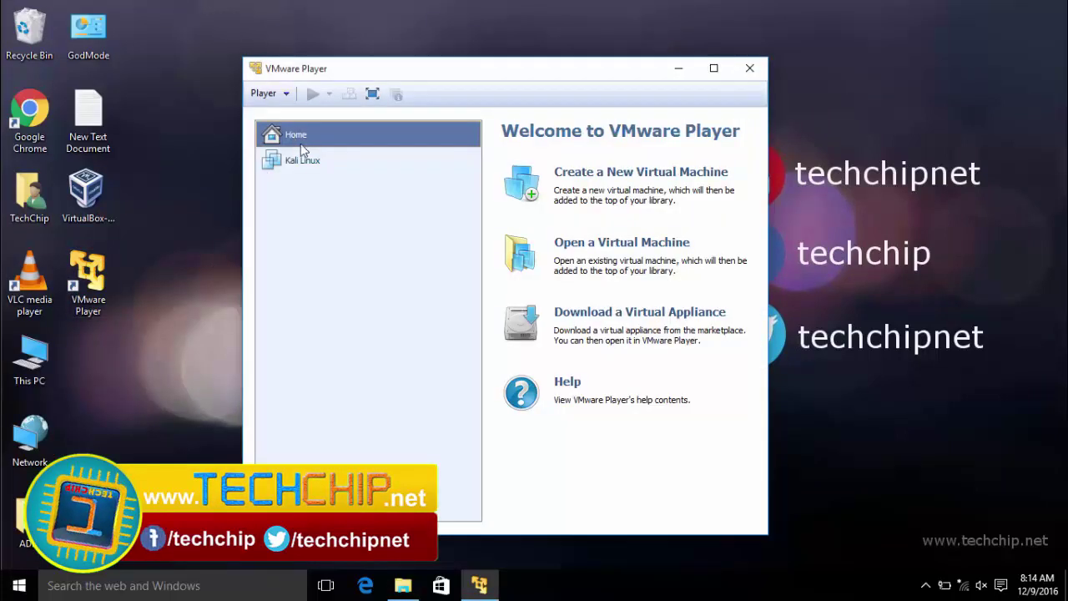
# - Check the Kali Linux machine's details, then browse to its VM file in the Kali folder
pyautogui.click(297, 159)
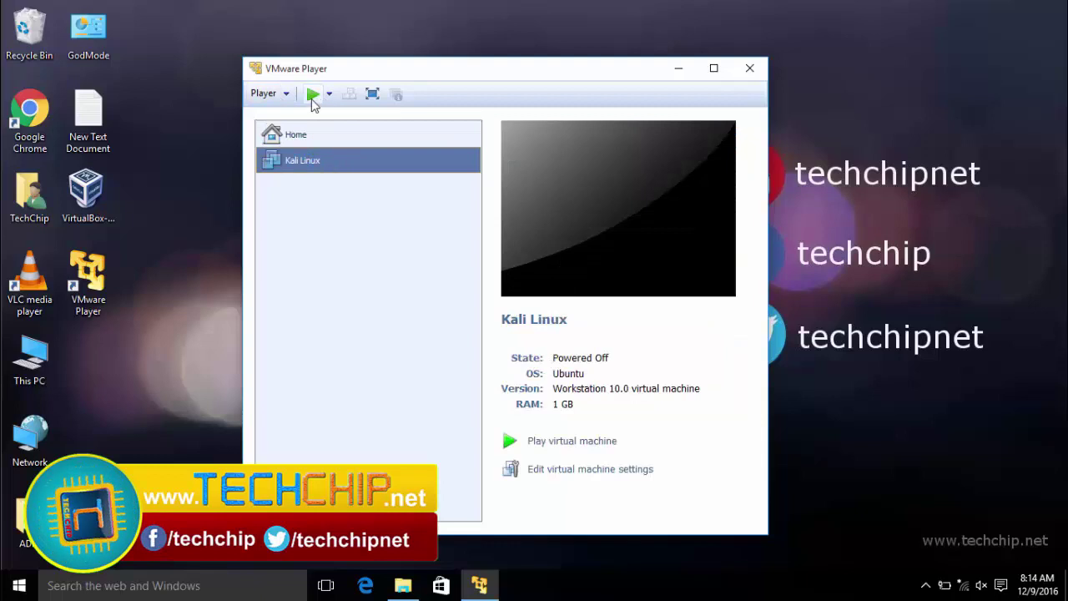
pyautogui.click(288, 136)
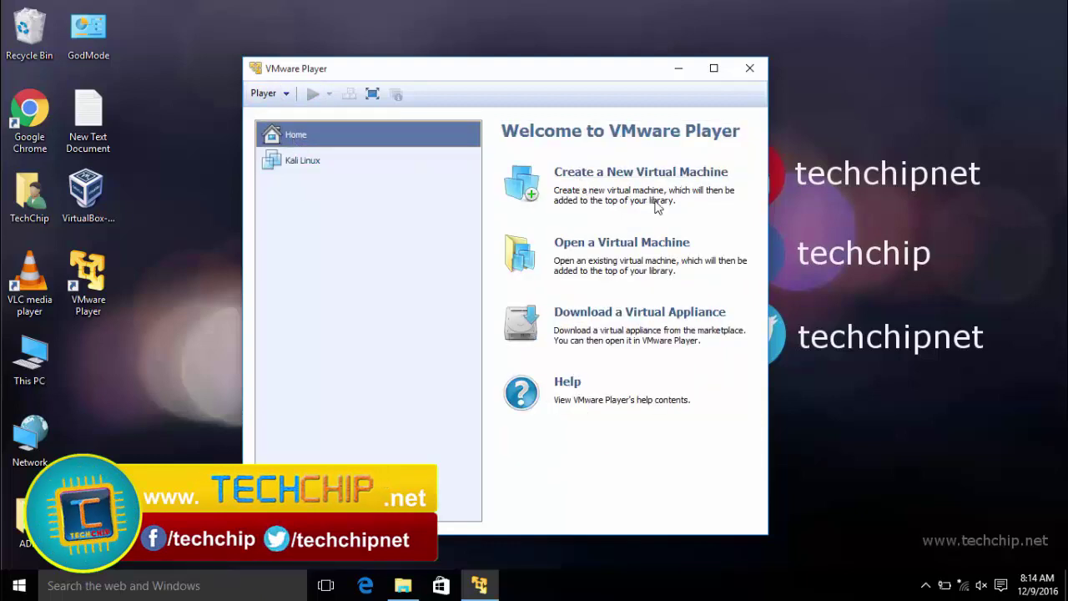
pyautogui.click(592, 246)
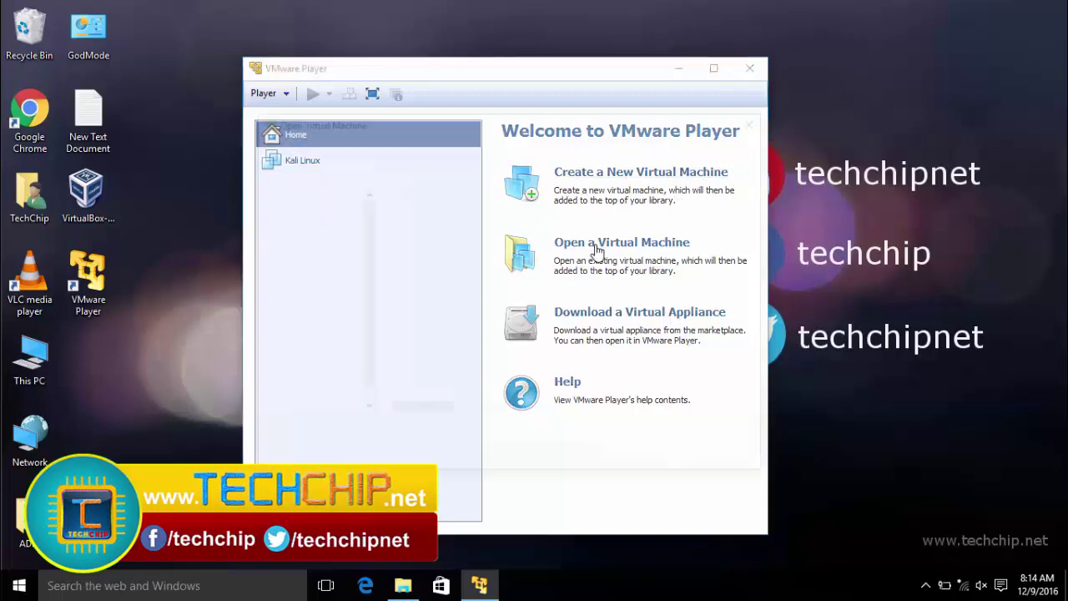
pyautogui.doubleClick(409, 221)
pyautogui.click(428, 220)
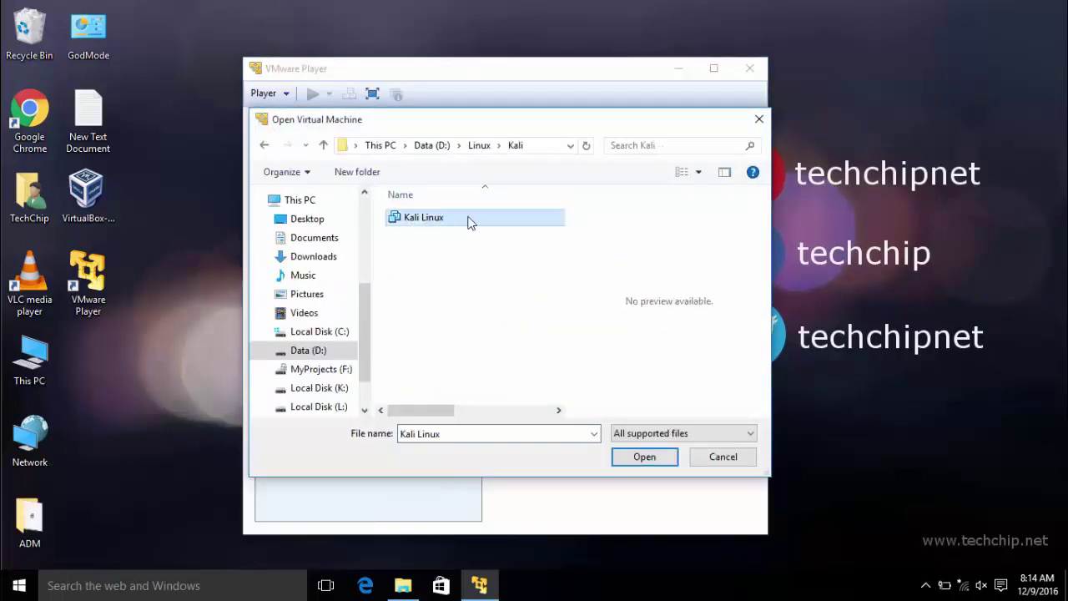
# - Cancel opening the file, reselect Kali Linux in the library, and close VMware Player
pyautogui.click(721, 459)
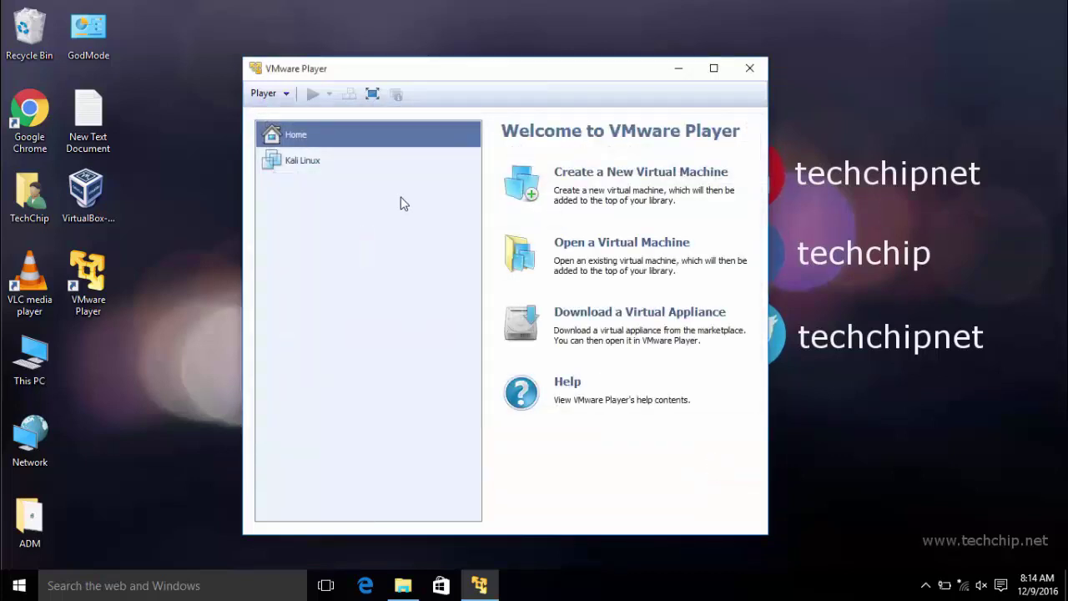
pyautogui.click(306, 167)
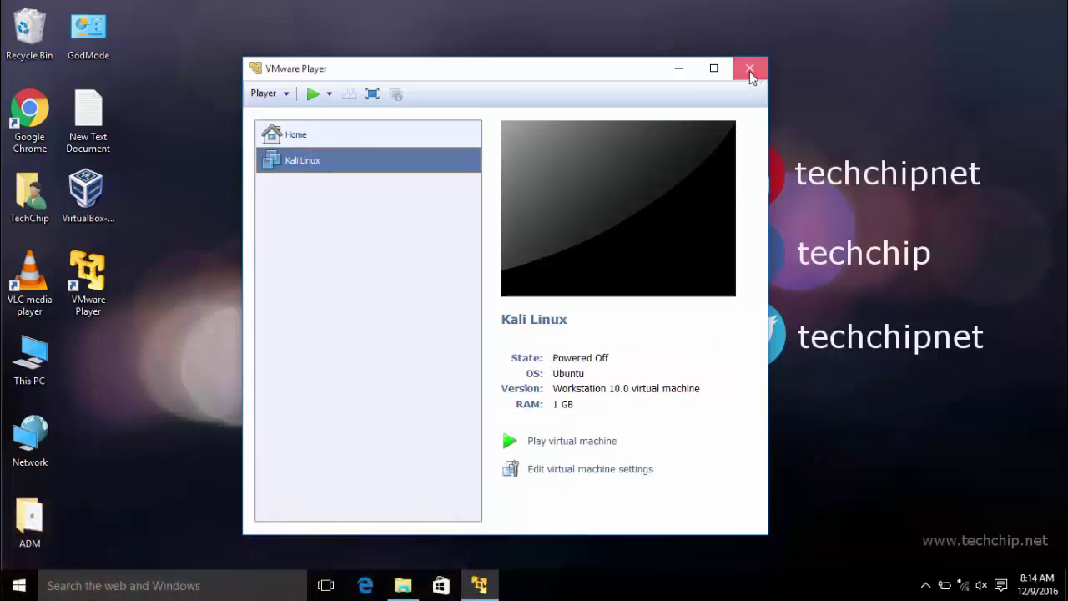
pyautogui.click(750, 71)
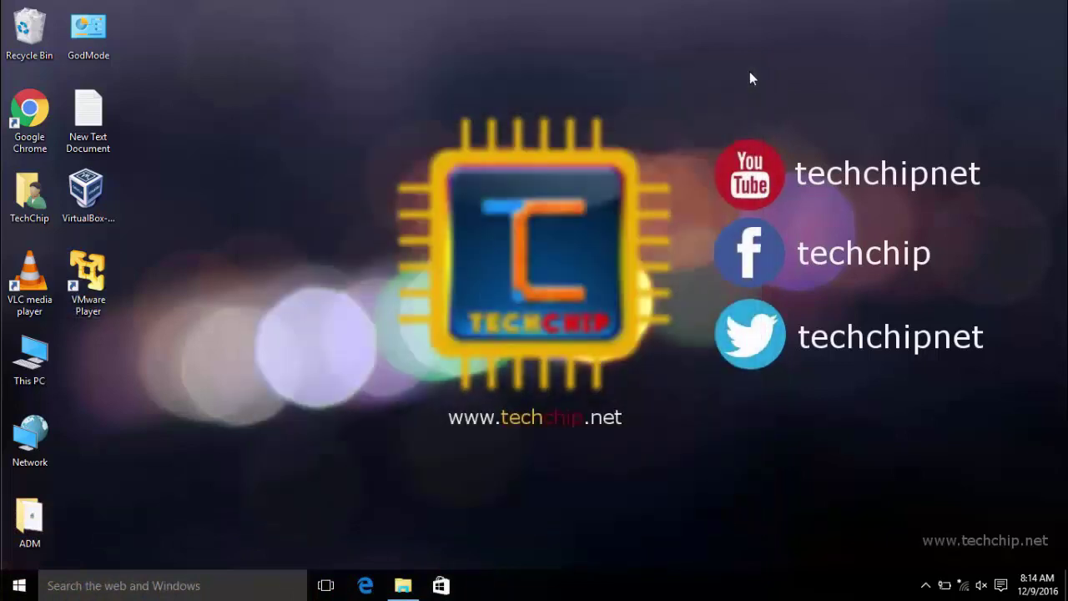